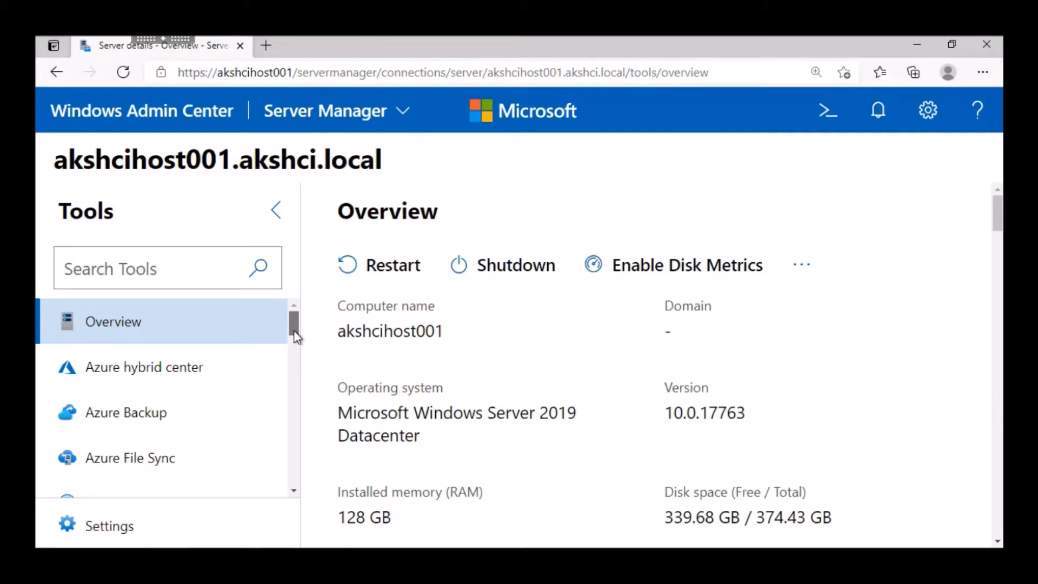
# Step: Open the Azure Kubernetes Service extension for the server and start its setup
pyautogui.moveTo(297, 336); pyautogui.dragTo(294, 482)
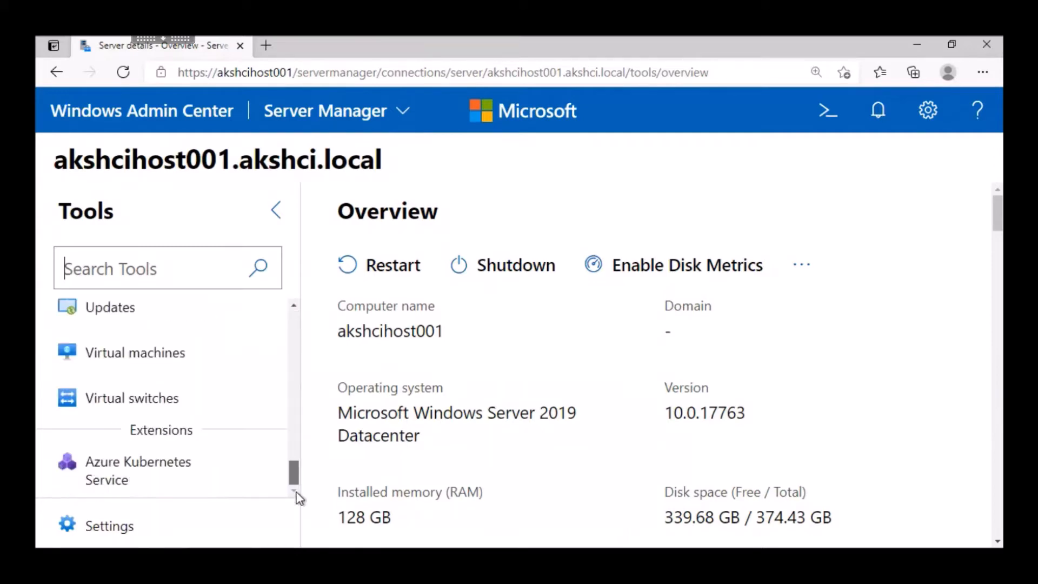
pyautogui.click(144, 486)
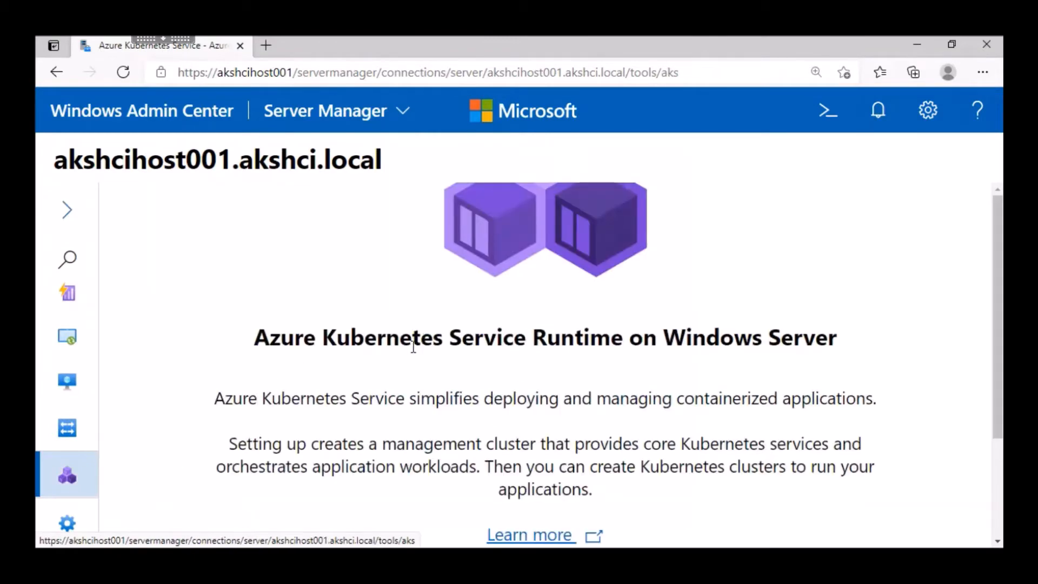
pyautogui.scroll(-2, 446, 357)
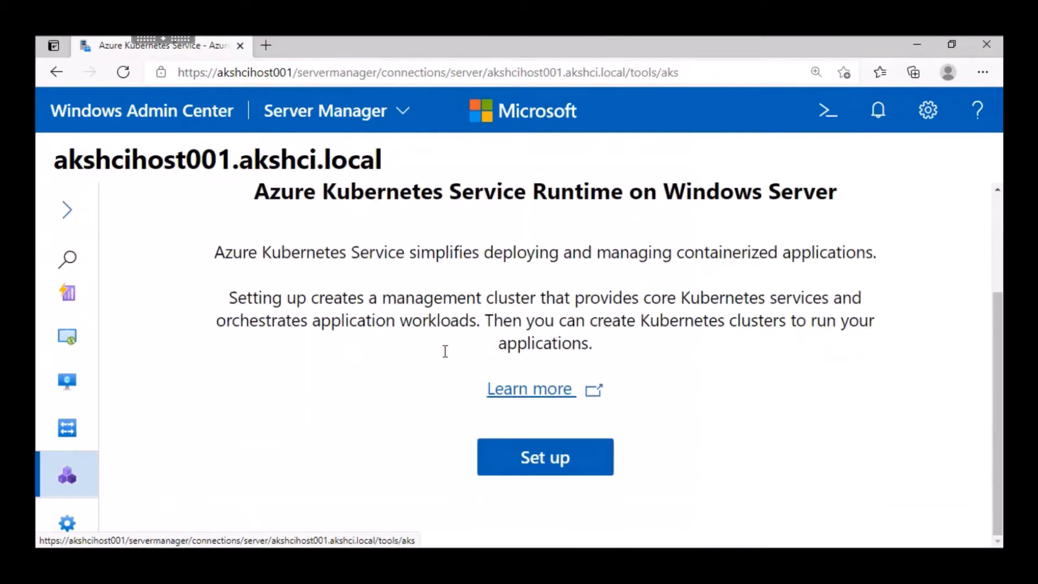
pyautogui.click(546, 458)
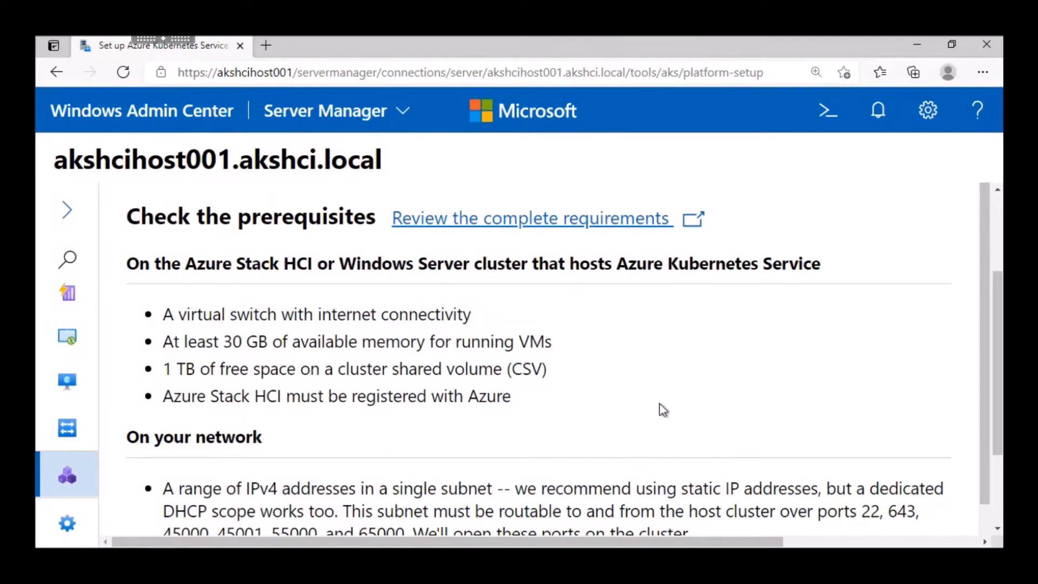
# Step: Review the host, network and Windows Admin Center prerequisites, and proceed to the system checks
pyautogui.scroll(-1, 662, 410)
pyautogui.scroll(-1, 663, 410)
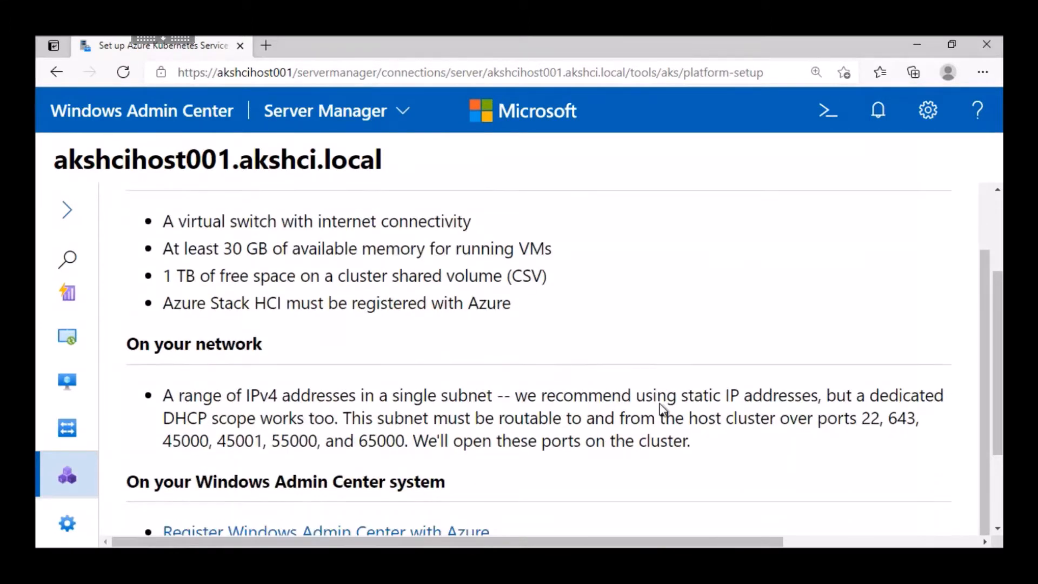
pyautogui.scroll(-2, 662, 409)
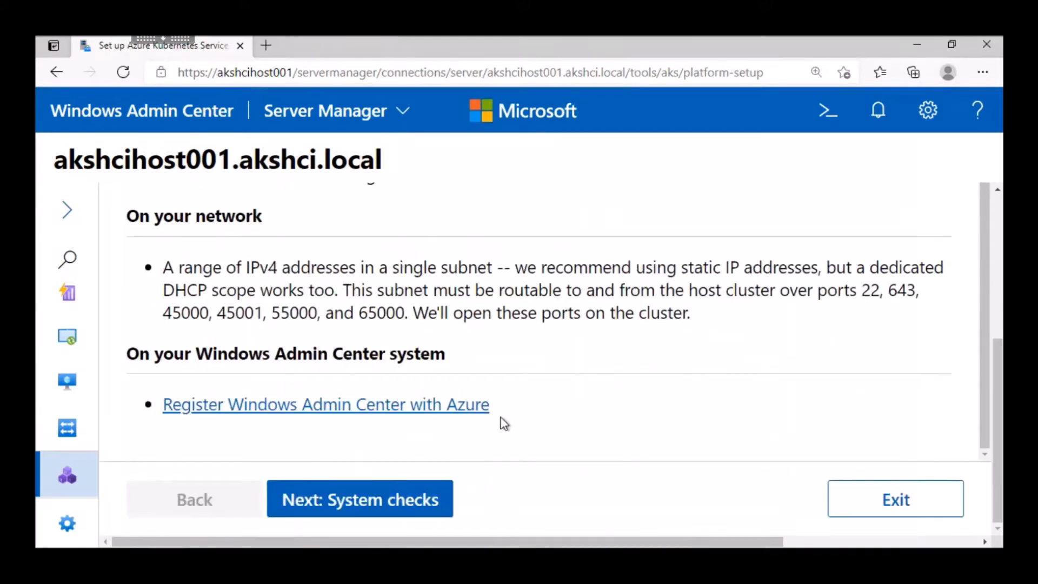
pyautogui.click(370, 503)
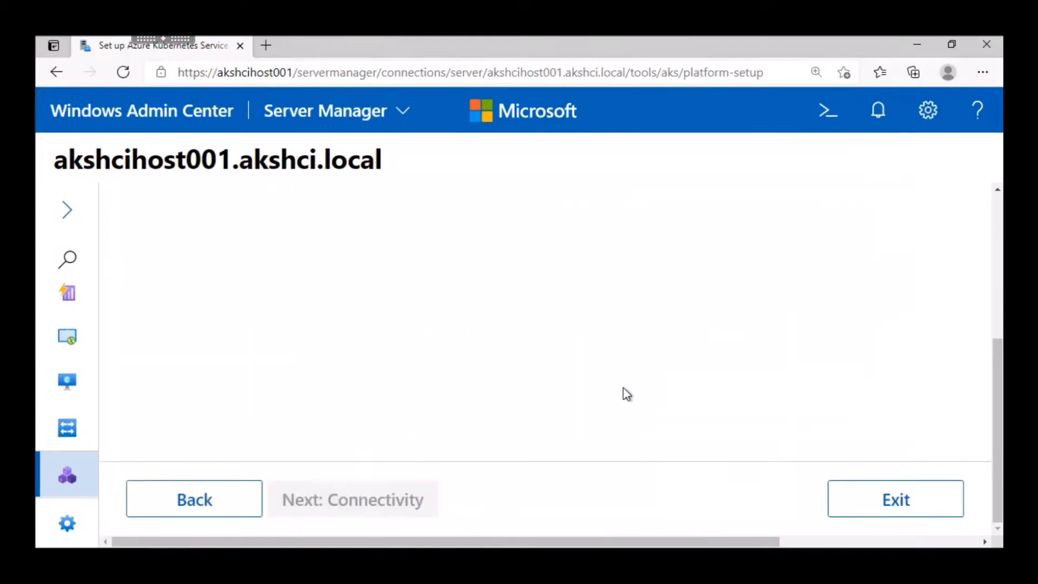
# Step: Enter the account password to run the system checks, and continue to the Connectivity stage
pyautogui.write('•••••••••••')
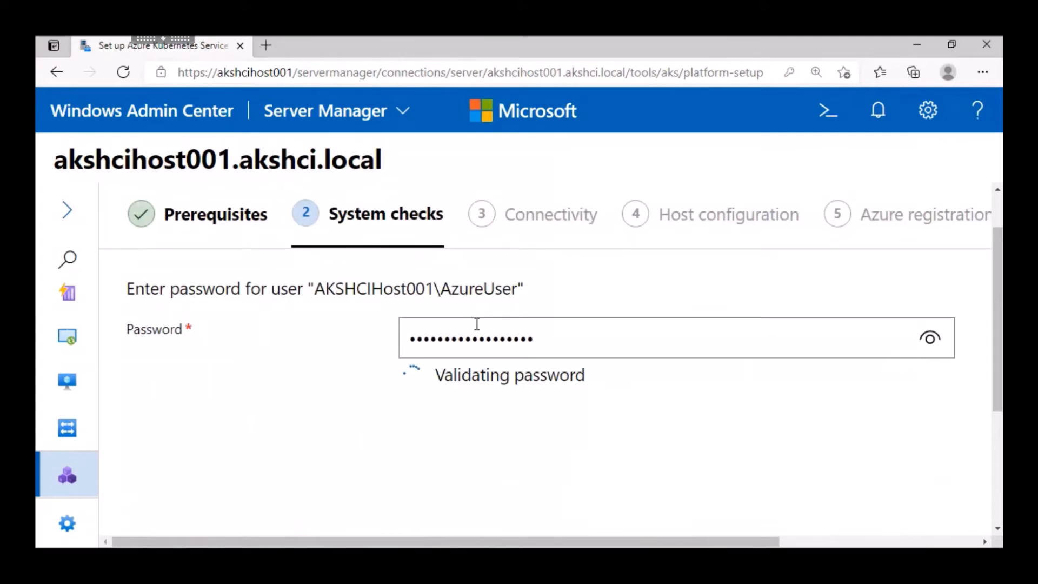
pyautogui.hotkey('ctrl', '-')
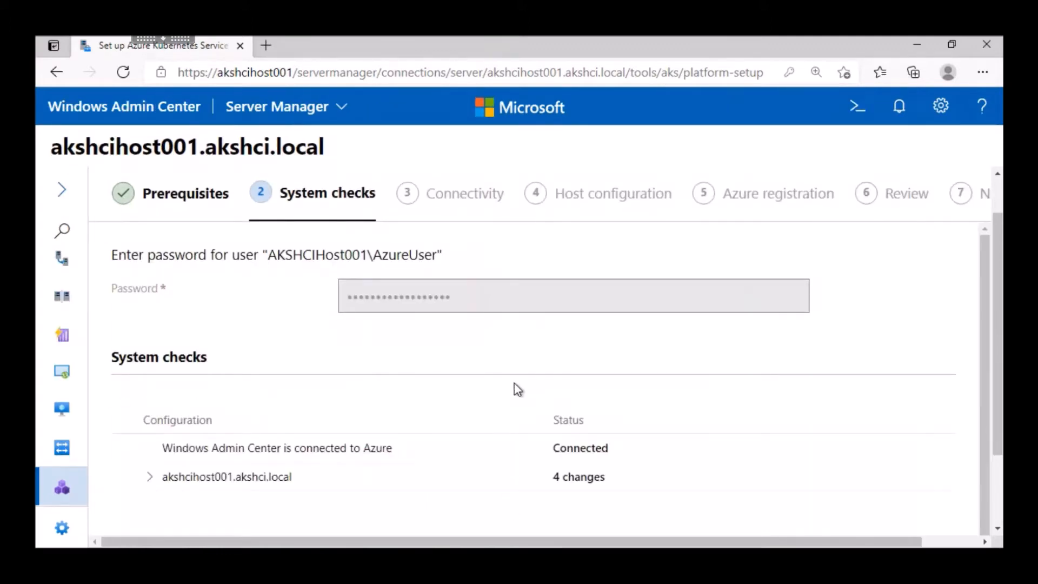
pyautogui.scroll(-1, 514, 384)
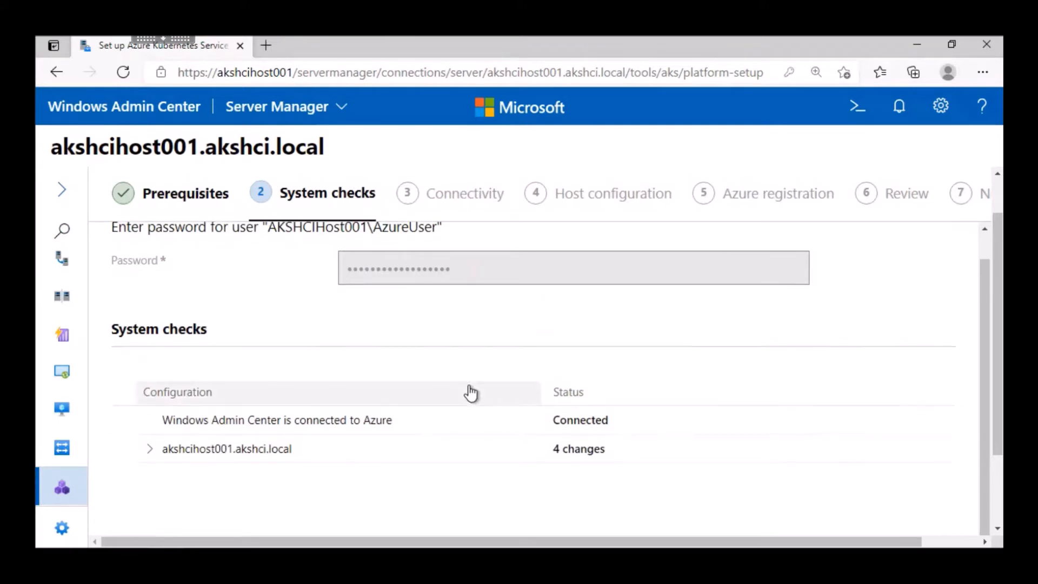
pyautogui.scroll(-3, 463, 387)
pyautogui.click(172, 461)
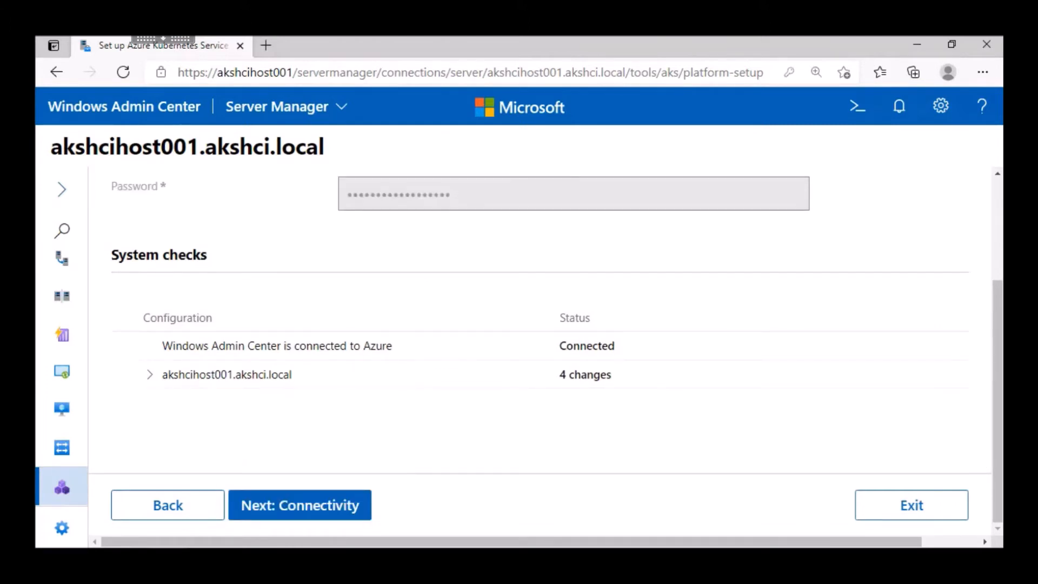
pyautogui.click(297, 504)
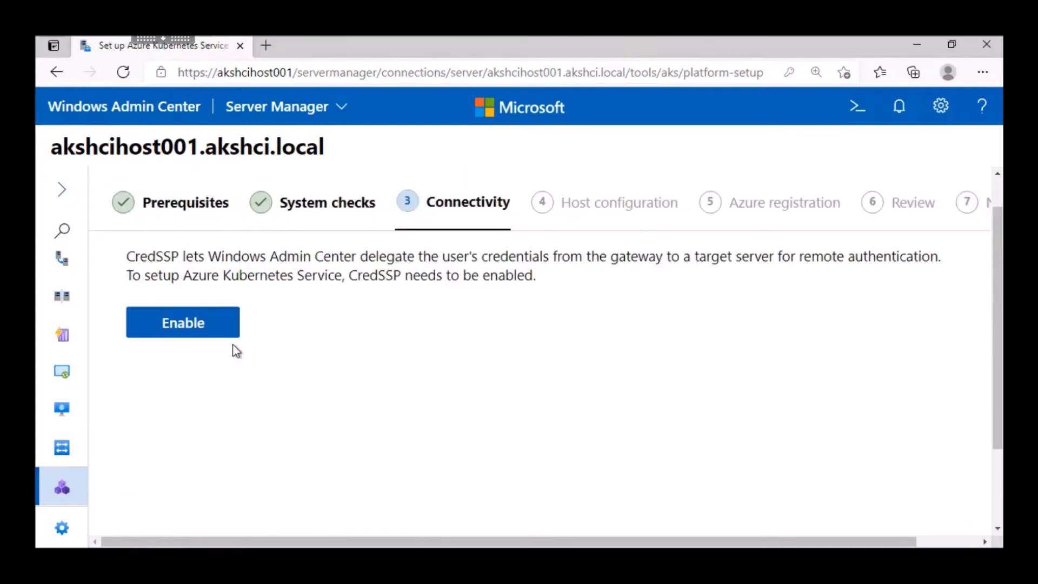
# Step: Enable CredSSP for the Azure Kubernetes Service setup and proceed to the host configuration
pyautogui.click(186, 325)
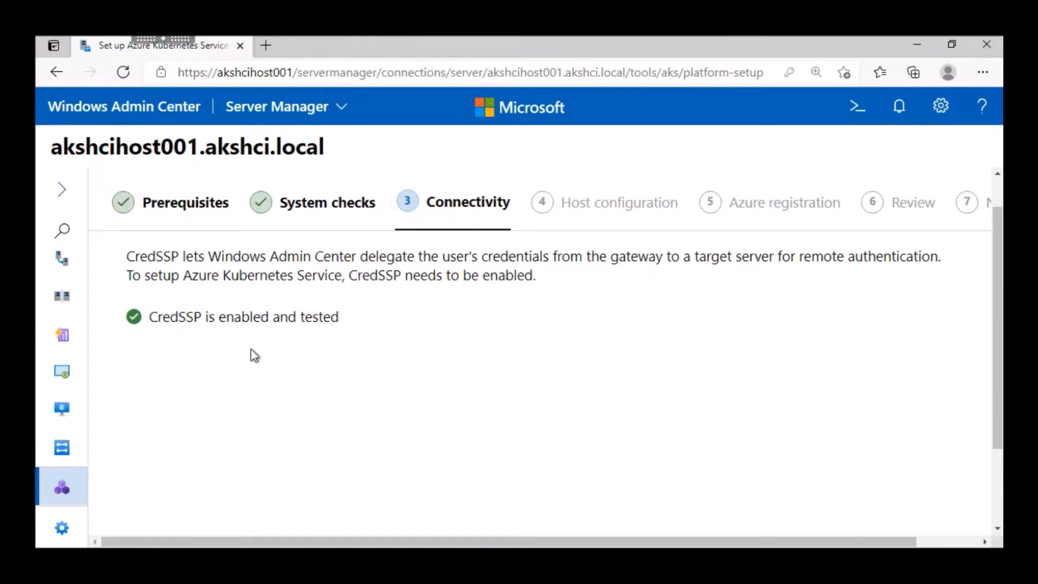
pyautogui.scroll(-2, 319, 358)
pyautogui.click(301, 511)
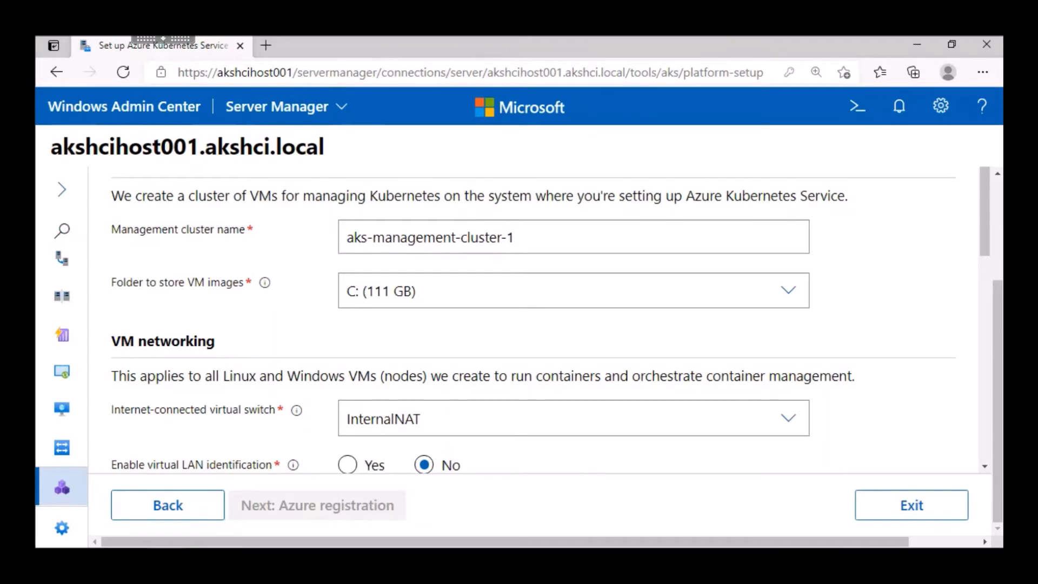
# Step: Set the IP address allocation method for VM networking to DHCP
pyautogui.scroll(-1, 893, 393)
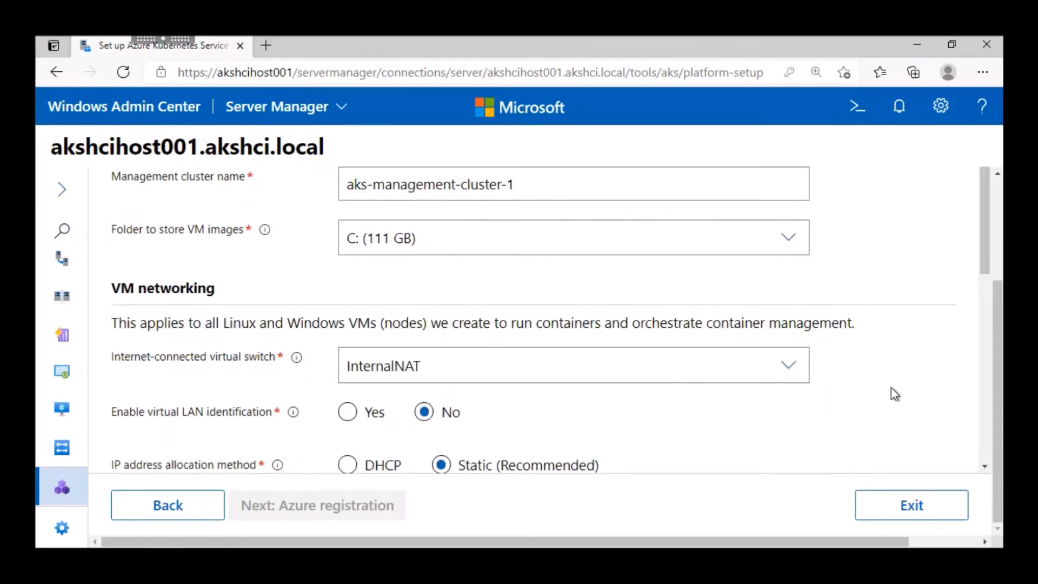
pyautogui.scroll(-1, 891, 388)
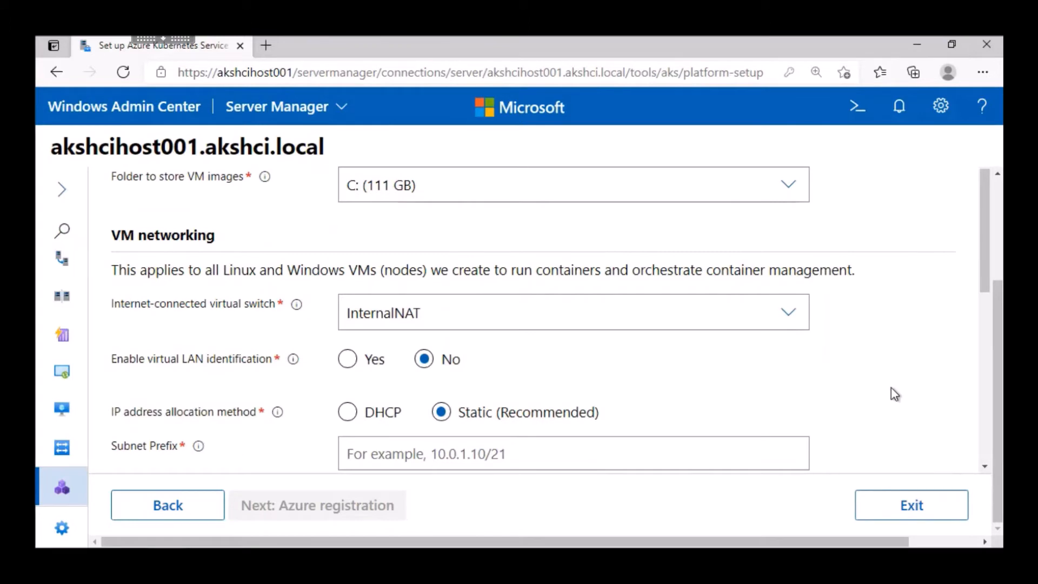
pyautogui.scroll(-1, 892, 393)
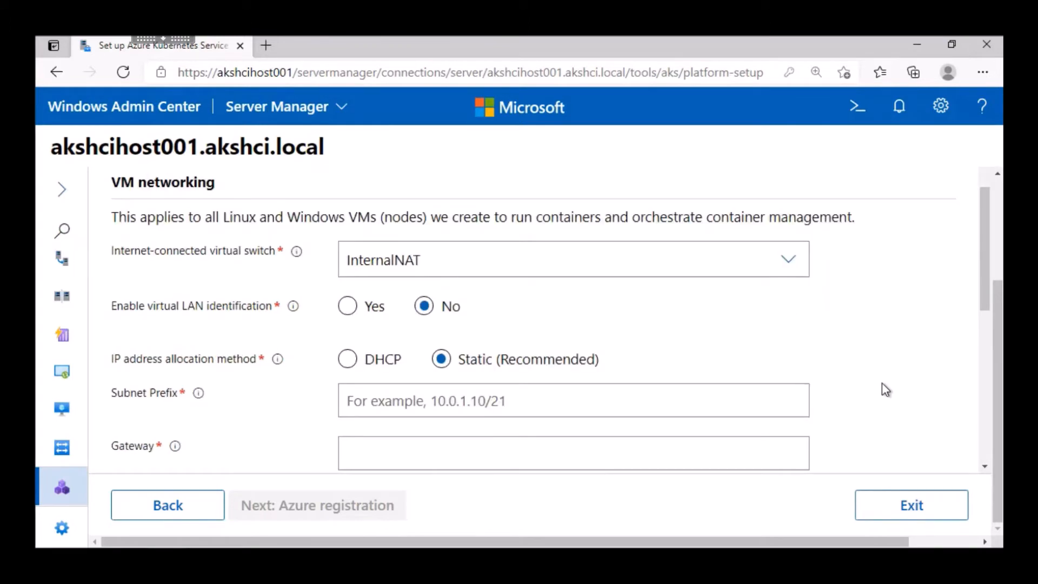
pyautogui.click(347, 360)
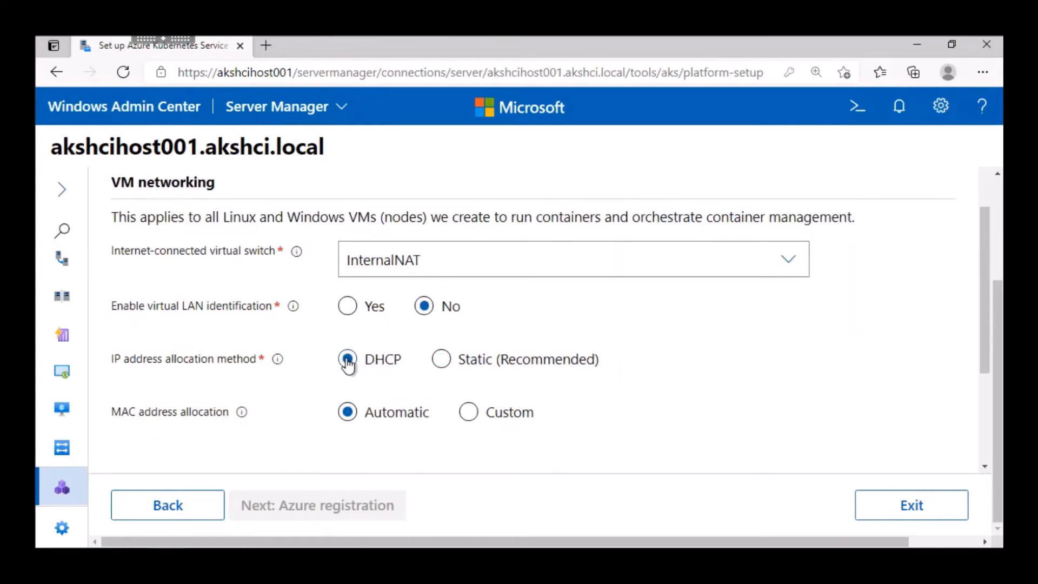
# Step: Set the load balancer address pool from 192.168.0.150 to 192.168.0.250 and continue to Azure registration
pyautogui.scroll(-1, 630, 358)
pyautogui.scroll(-2, 630, 358)
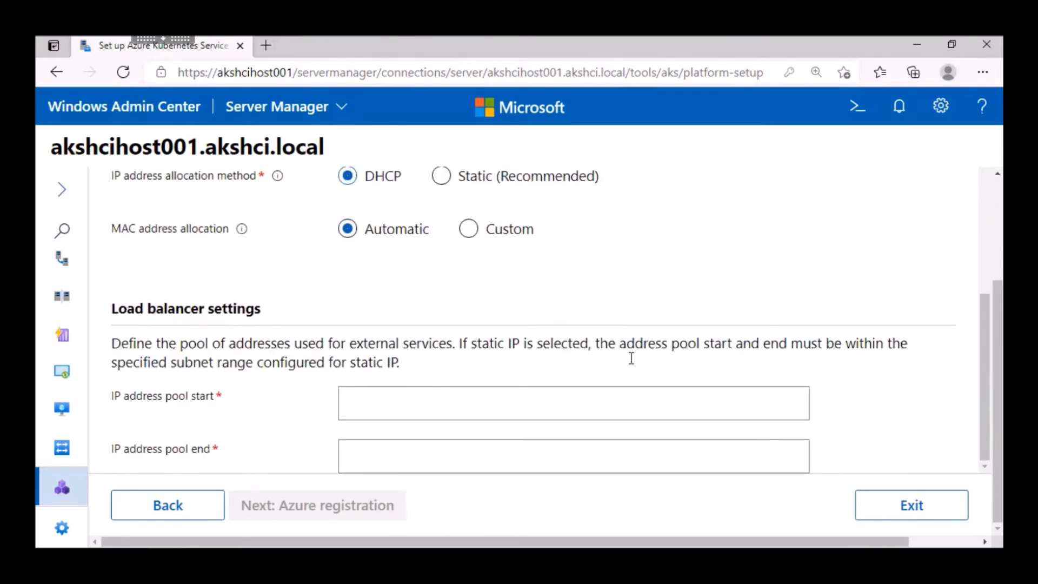
pyautogui.click(363, 401)
pyautogui.write('192.168.0.150')
pyautogui.press('Tab')
pyautogui.write('192.168.0.250')
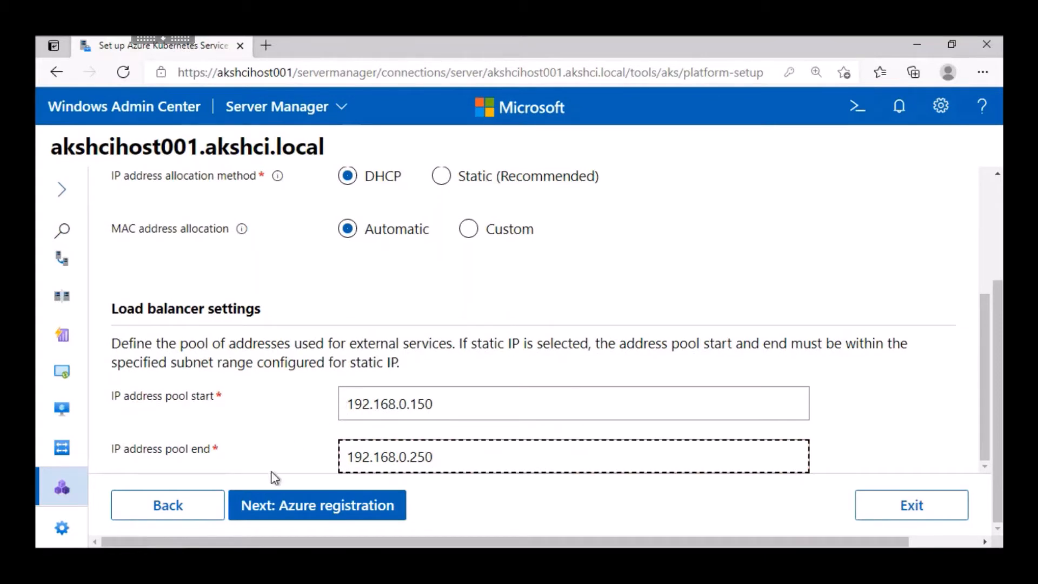
pyautogui.click(308, 514)
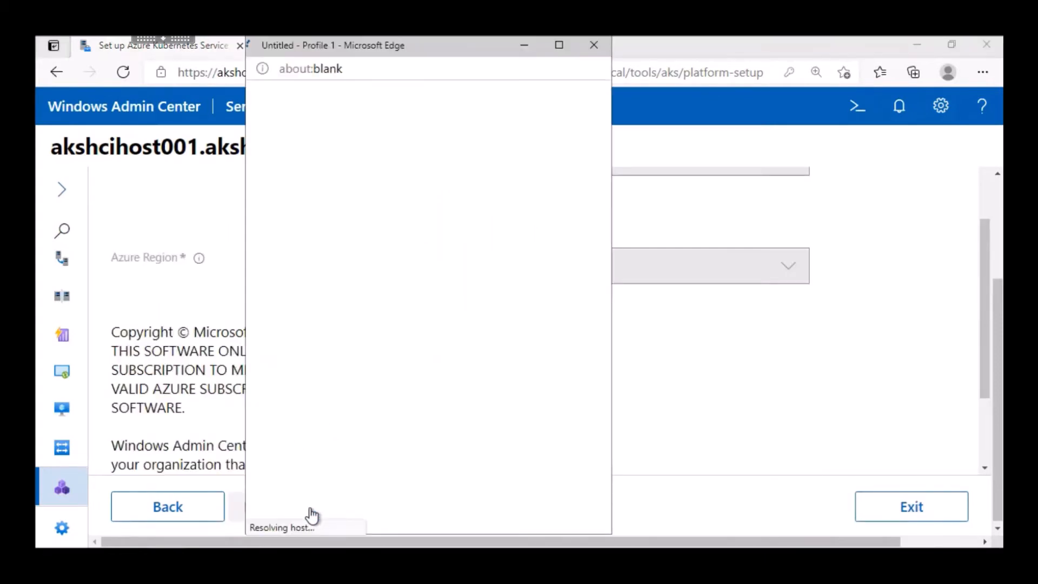
# Step: Select the Converted Windows Azure MSDN - Visual Studio Ultimate subscription and create the resource group AKSHCIREGO in Southeast Asia
pyautogui.click(452, 287)
pyautogui.click(434, 318)
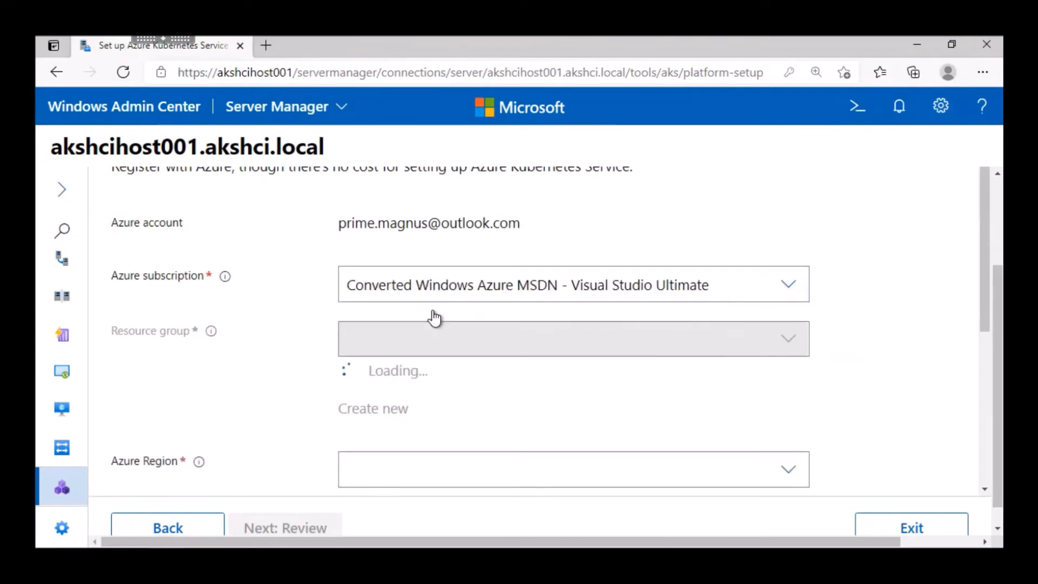
pyautogui.click(352, 392)
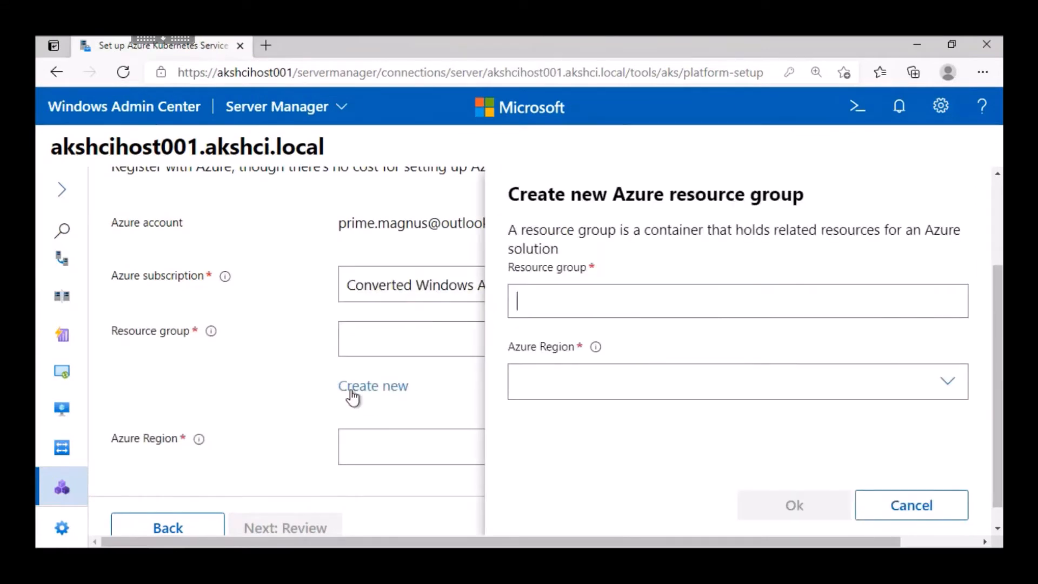
pyautogui.write('AKSHCIREGO')
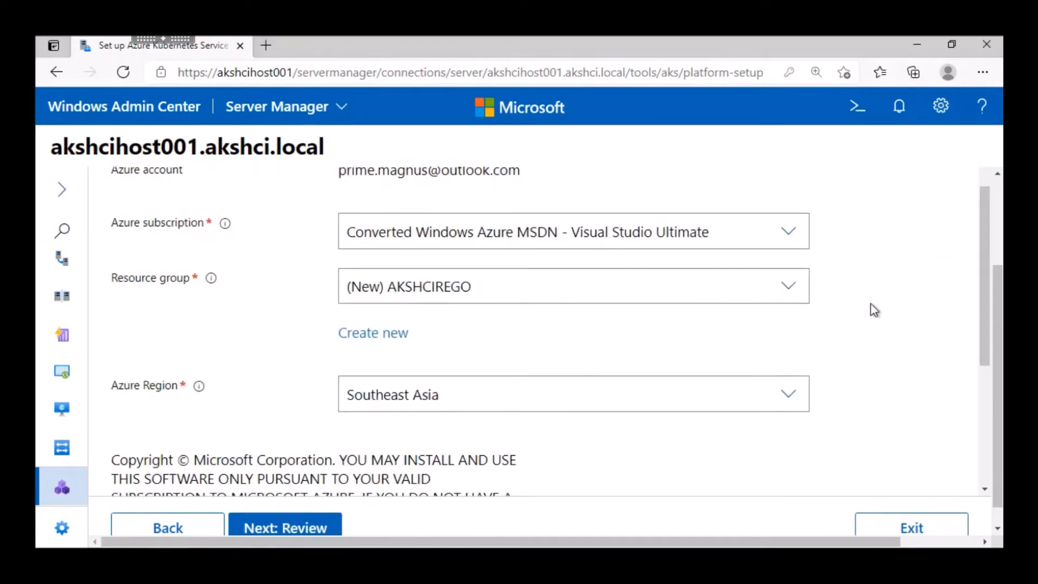
# Step: Review and apply the setup changes, and finish the Azure Kubernetes Service setup once installation completes
pyautogui.scroll(-4, 870, 303)
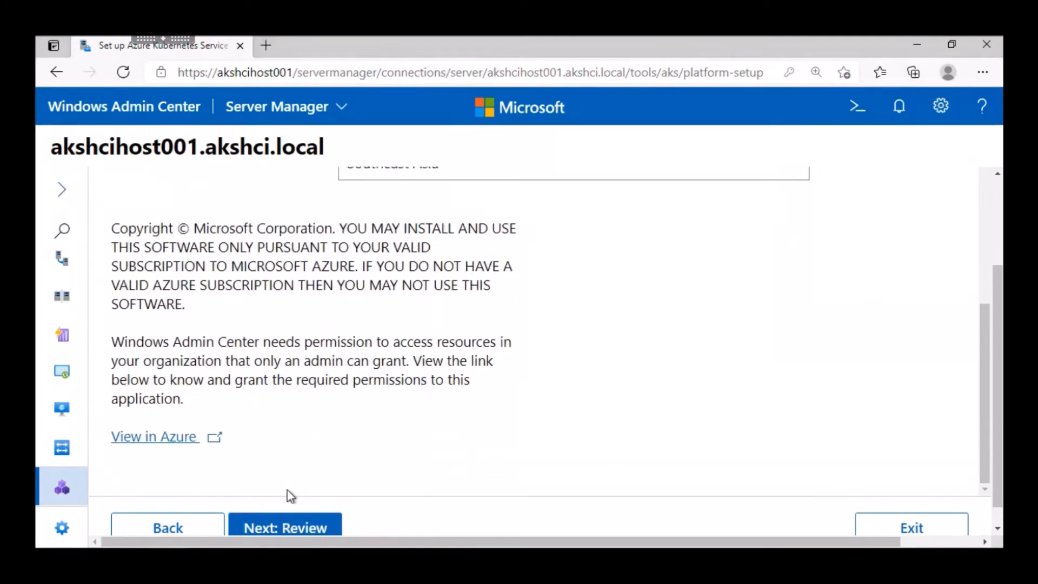
pyautogui.click(277, 529)
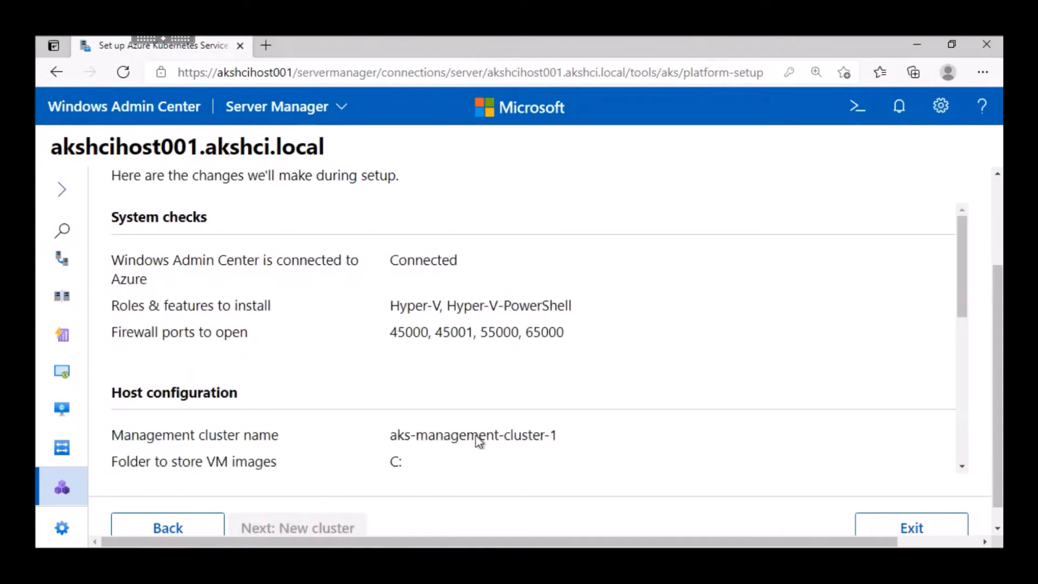
pyautogui.scroll(-6, 481, 352)
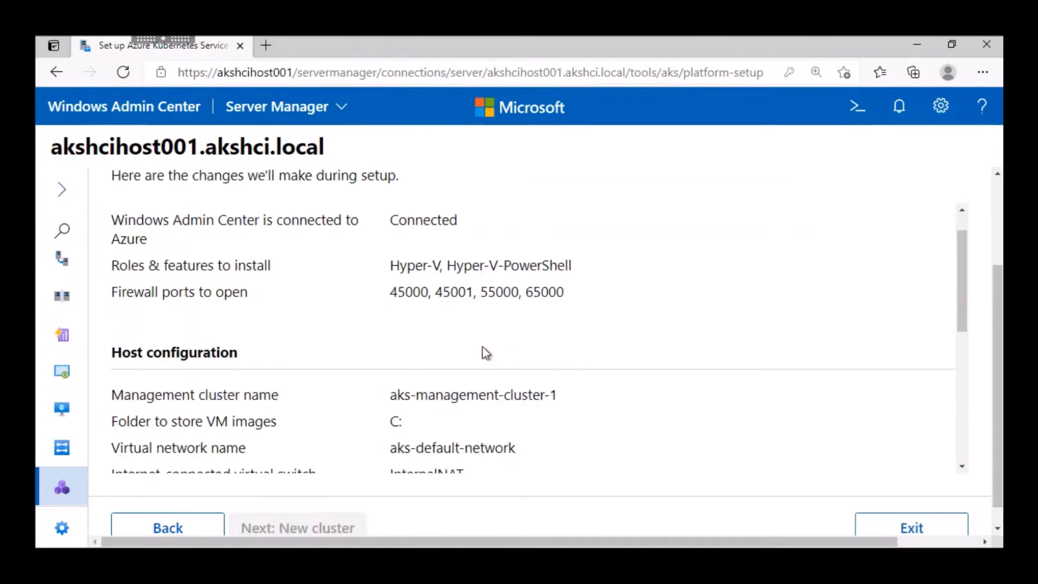
pyautogui.scroll(-2, 482, 352)
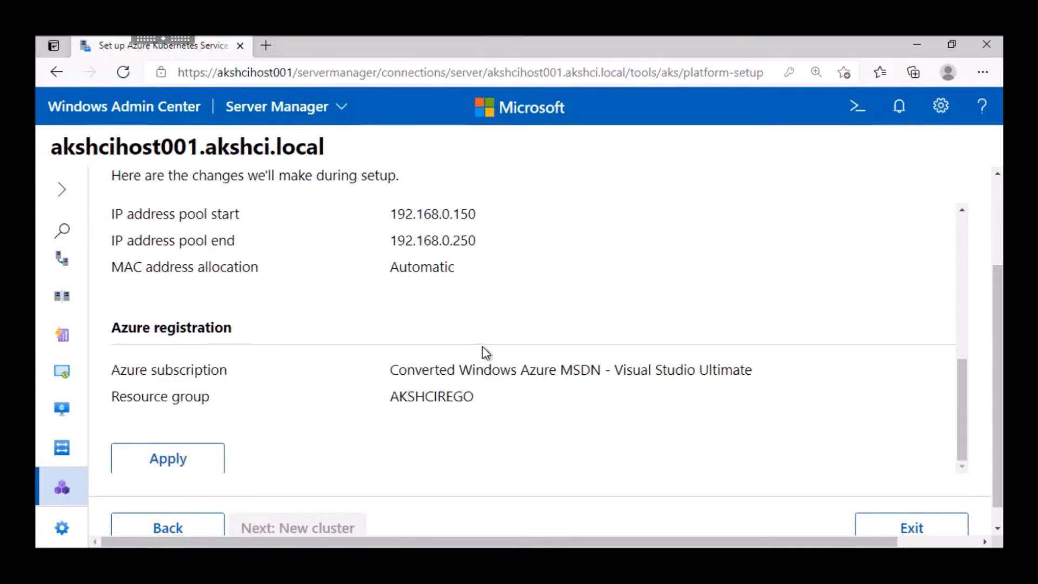
pyautogui.click(169, 457)
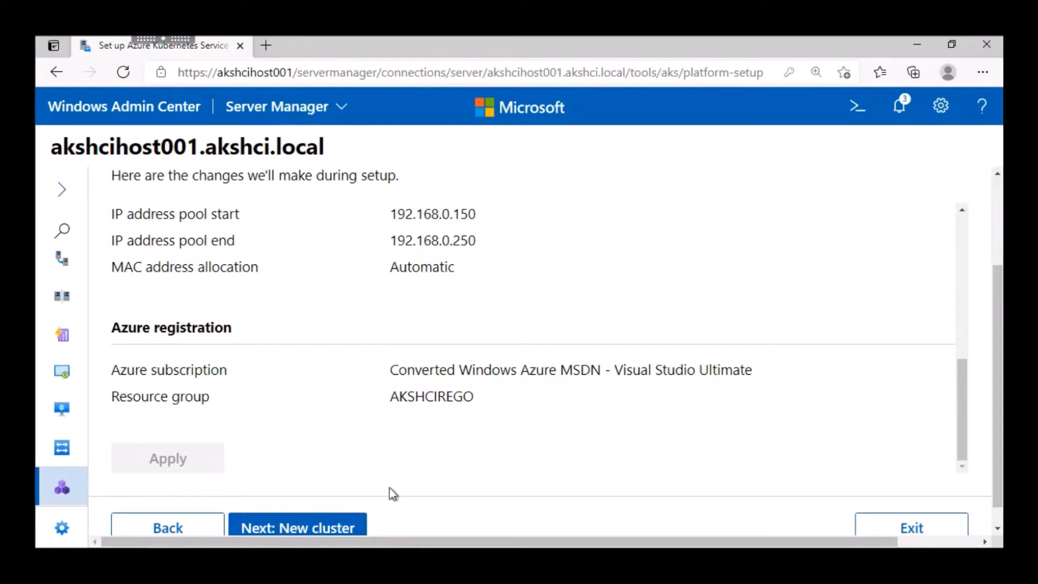
pyautogui.click(343, 527)
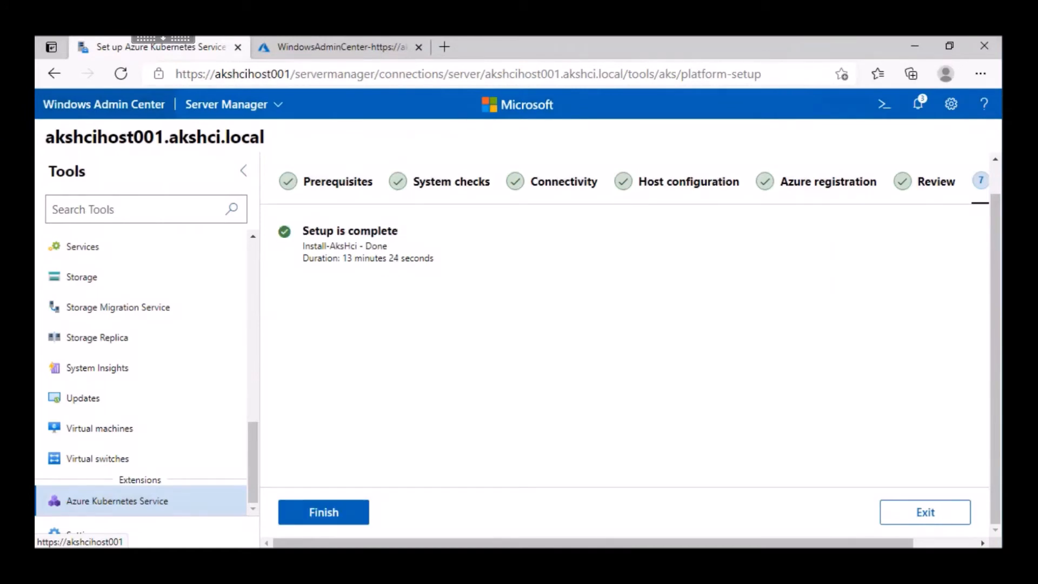
pyautogui.click(323, 511)
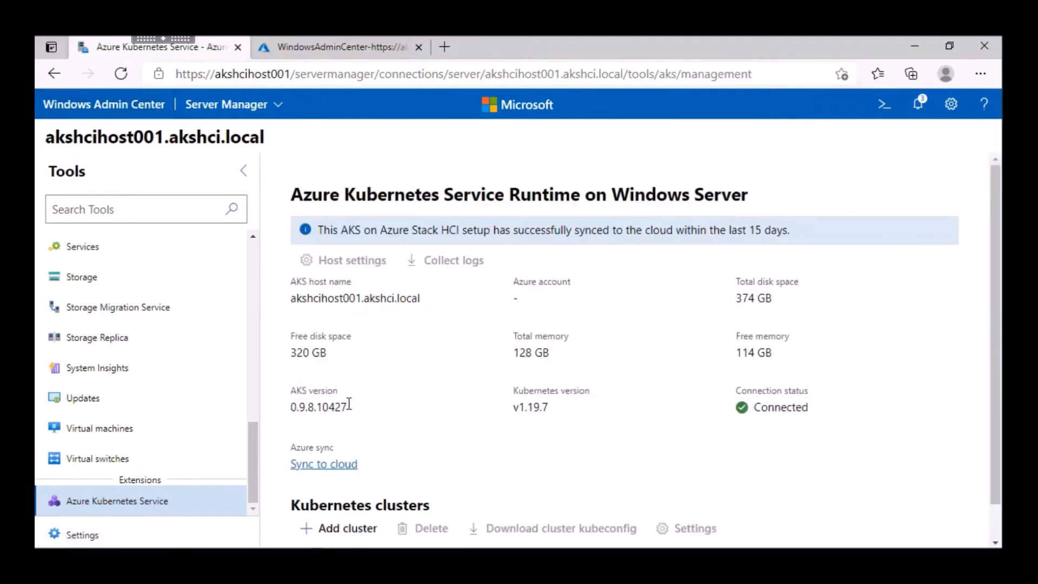
# Step: Start adding a Kubernetes cluster and continue past the prerequisites to the basic settings
pyautogui.scroll(-1, 352, 487)
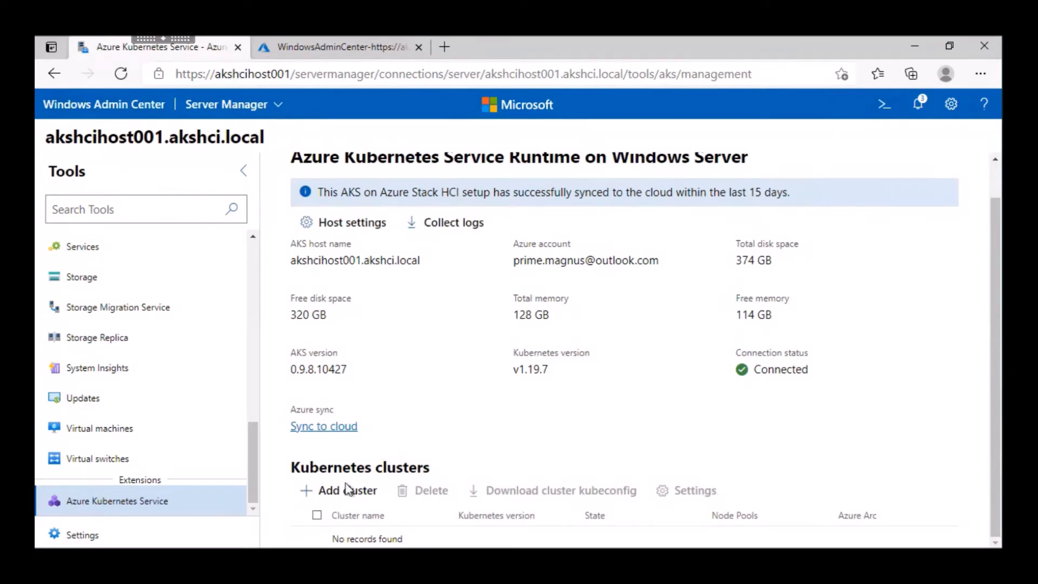
pyautogui.click(319, 493)
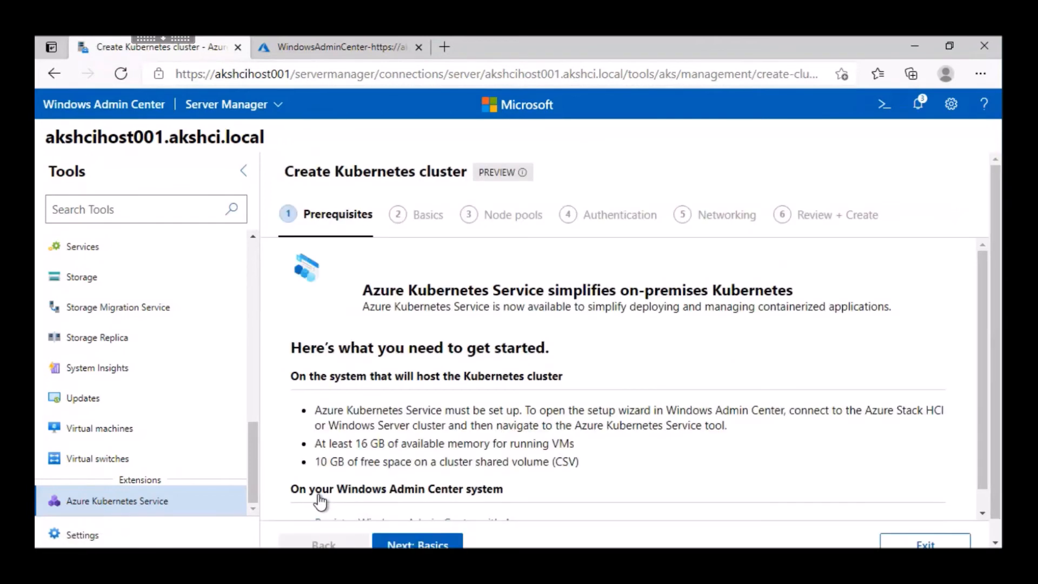
pyautogui.scroll(-2, 469, 327)
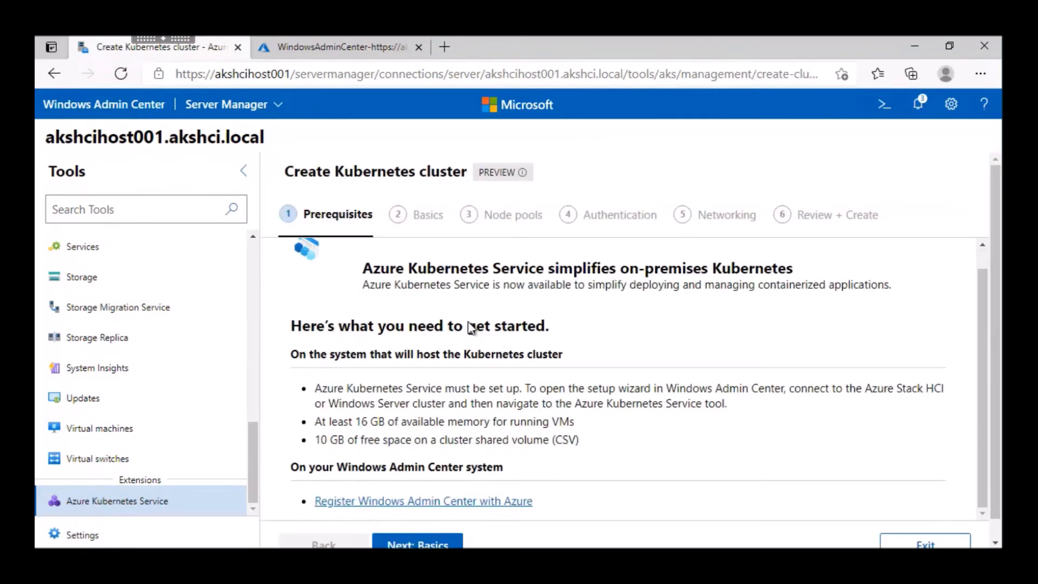
pyautogui.scroll(-1, 468, 324)
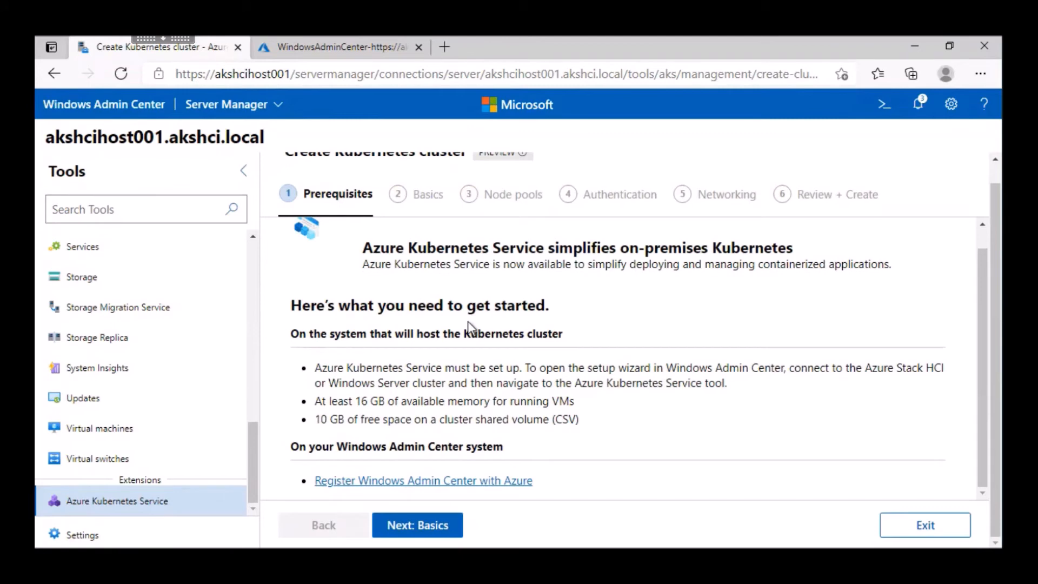
pyautogui.click(401, 526)
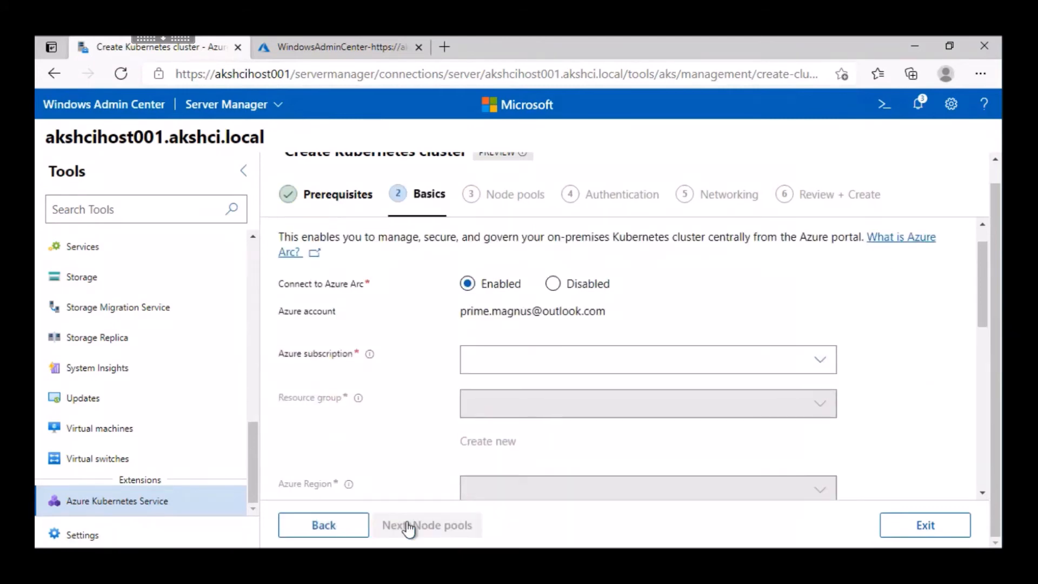
# Step: Select the Converted Windows Azure MSDN - Visual Studio Ultimate subscription and create the resource group ASHCICLUSRG in Southeast Asia for the cluster
pyautogui.click(820, 360)
pyautogui.click(674, 393)
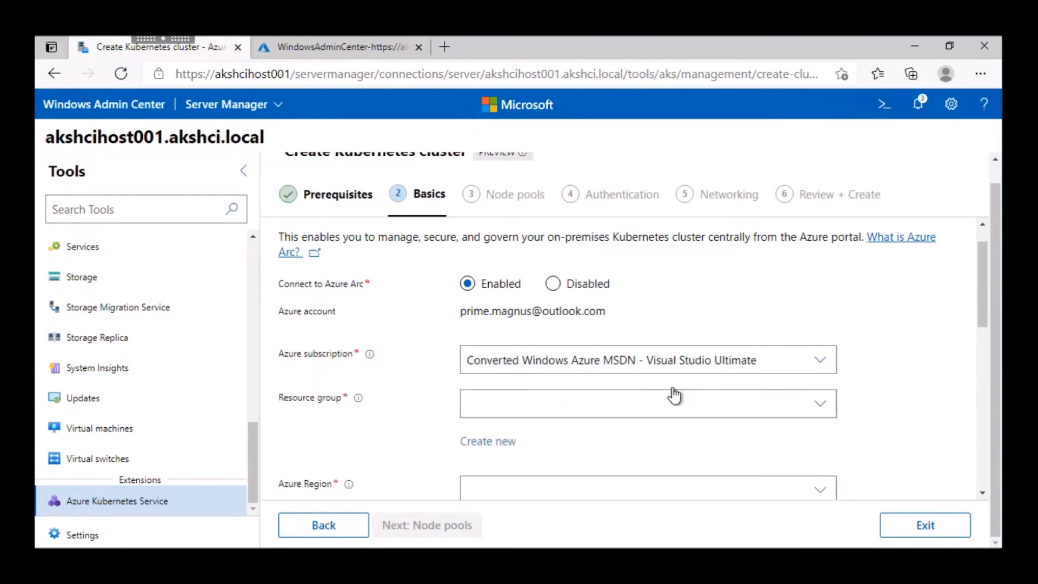
pyautogui.click(487, 443)
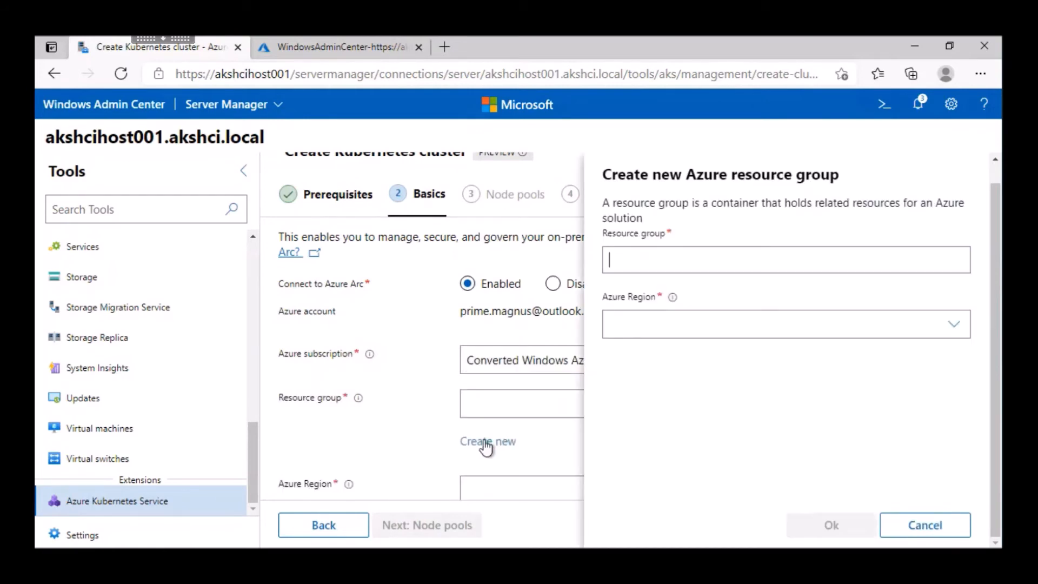
pyautogui.write('ASHCICLUSRG')
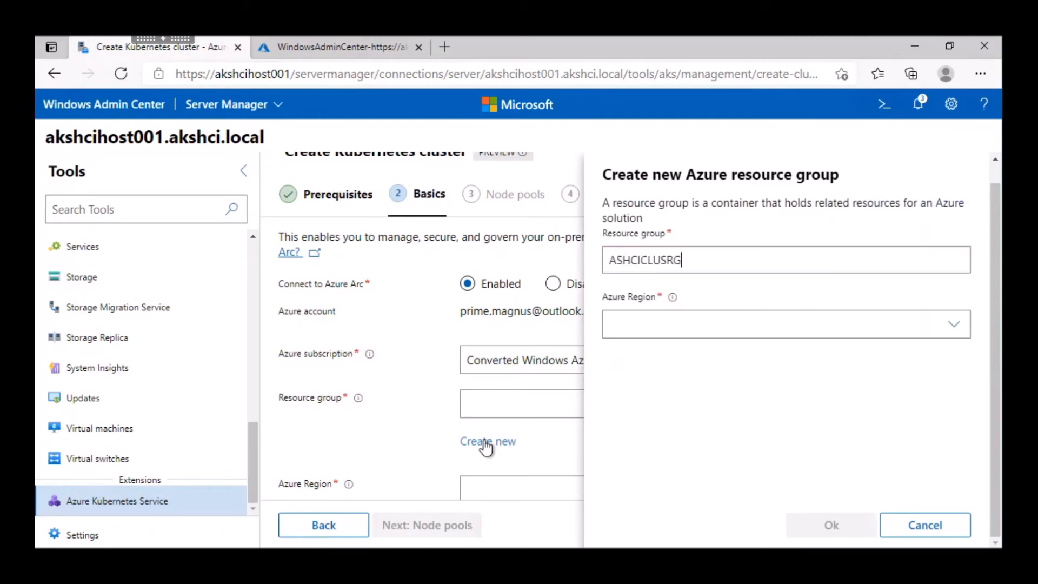
pyautogui.click(952, 324)
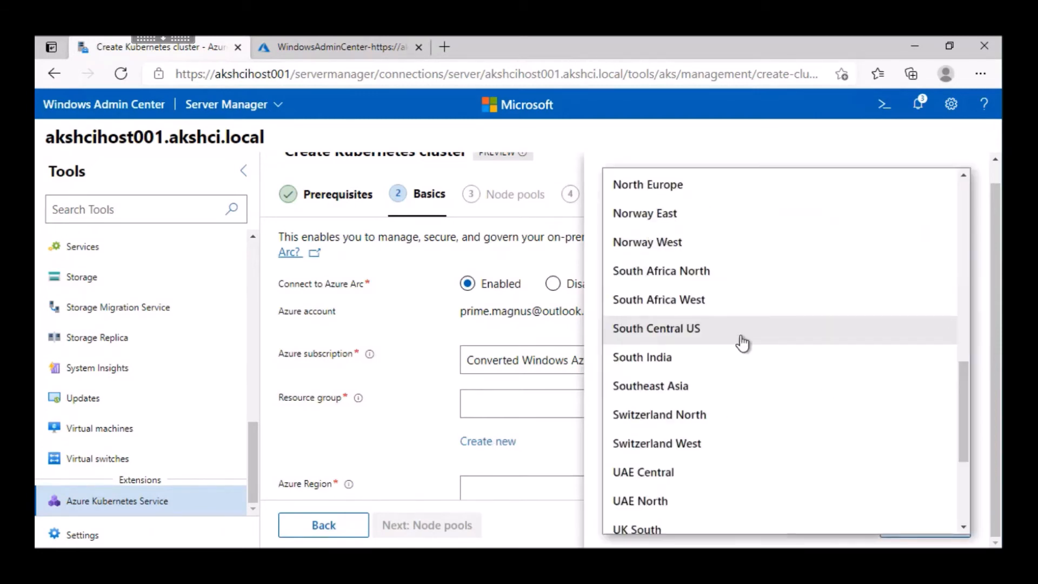
pyautogui.click(684, 393)
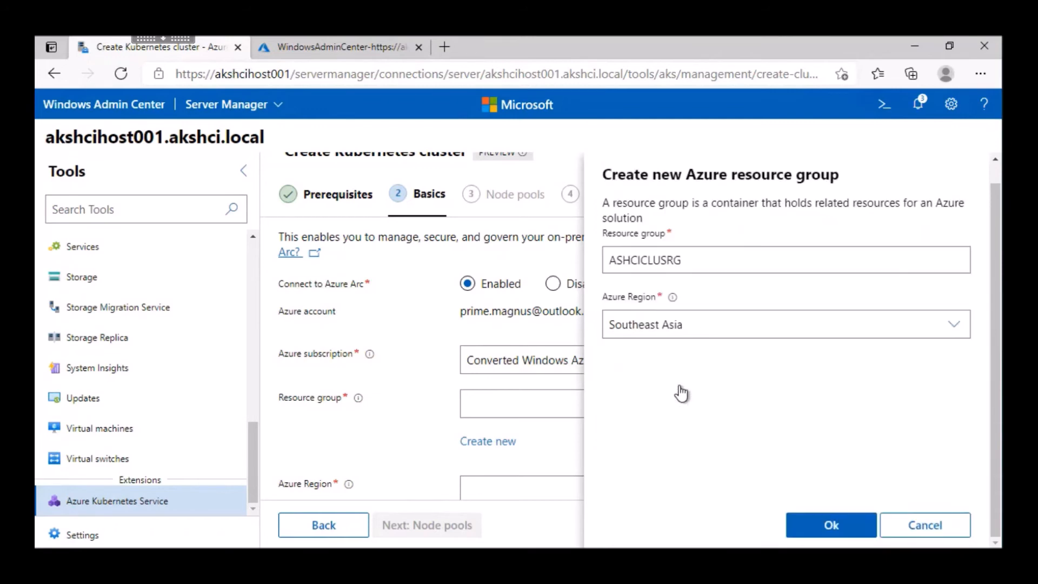
pyautogui.click(828, 525)
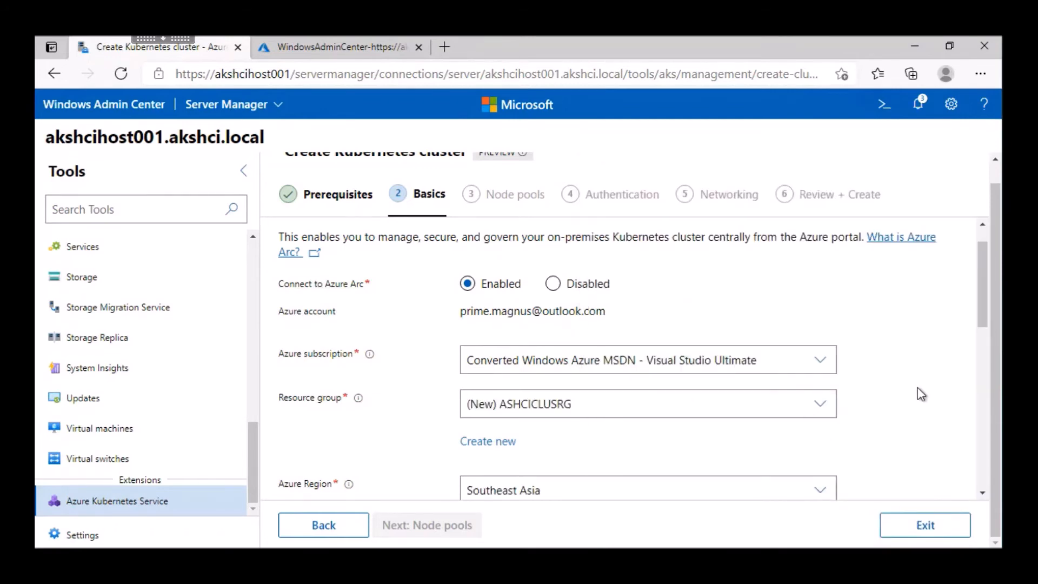
# Step: Enter the host account password, name the cluster thy-workload-cluster, and continue to the node pools
pyautogui.scroll(-5, 919, 393)
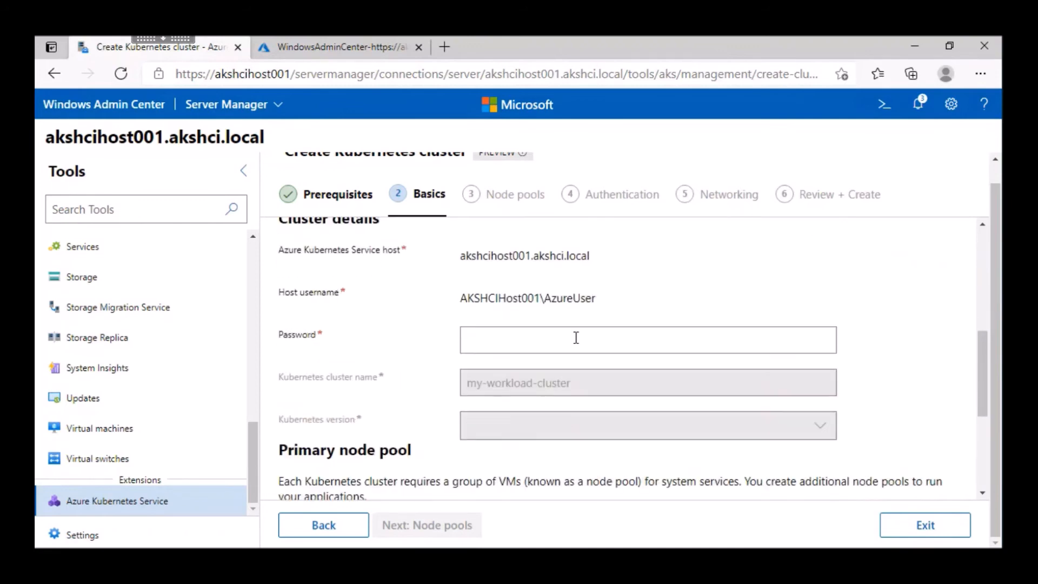
pyautogui.click(576, 340)
pyautogui.write('•••••••••••••••••')
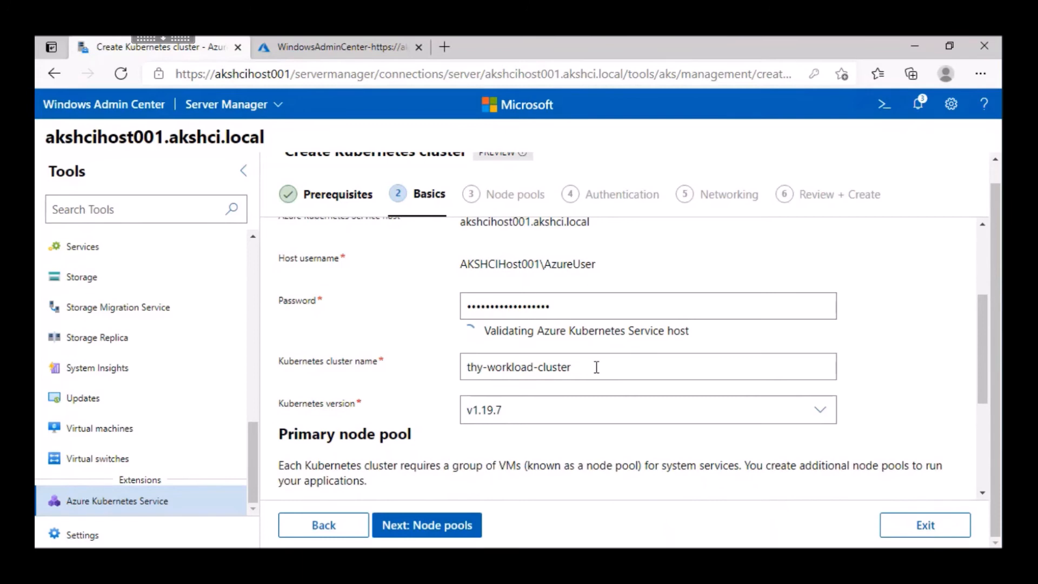
pyautogui.scroll(-1, 596, 367)
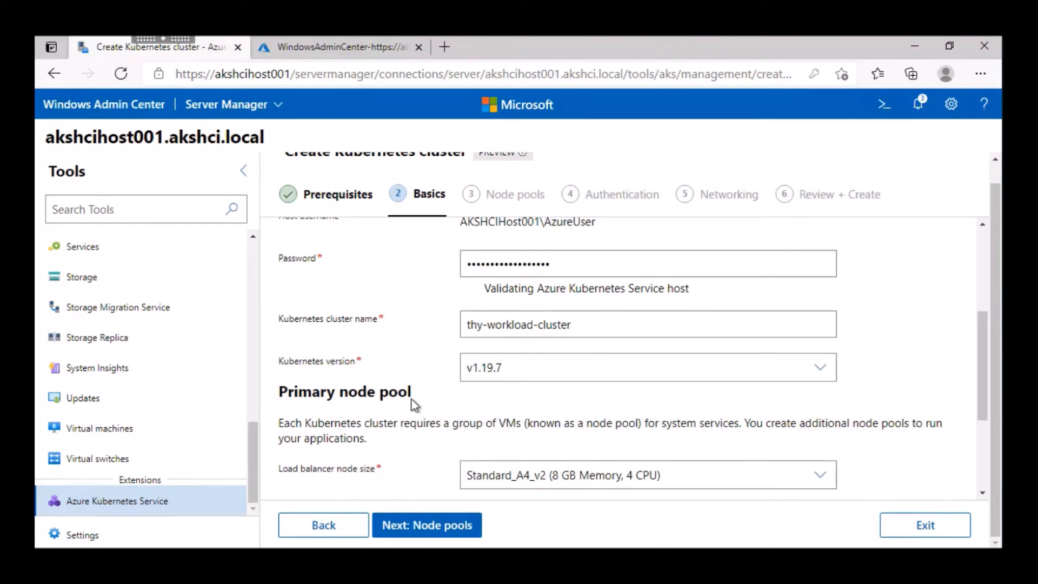
pyautogui.scroll(-3, 907, 335)
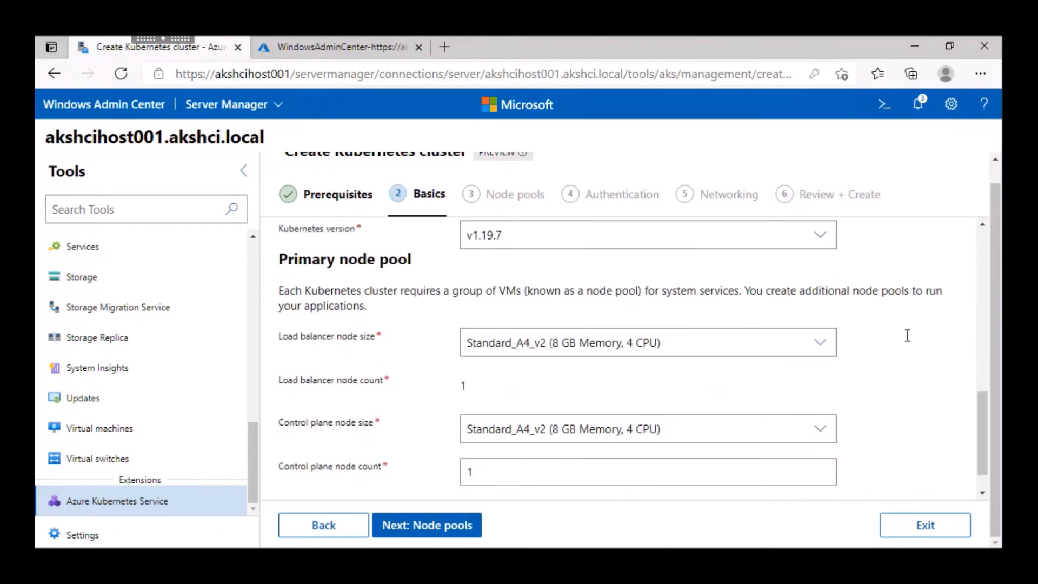
pyautogui.scroll(-1, 908, 339)
pyautogui.click(458, 525)
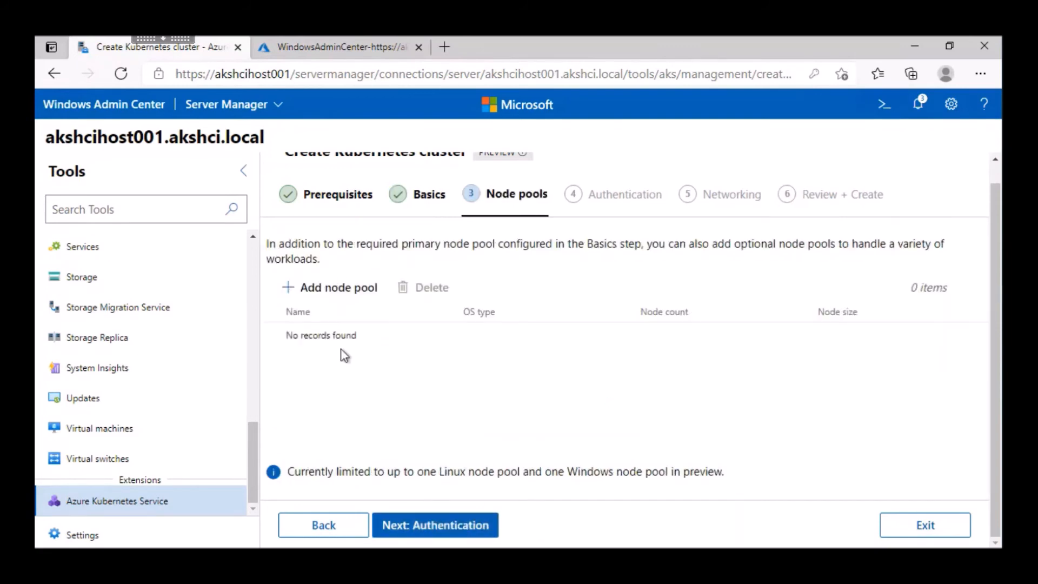
# Step: Add a Linux node pool named LinuxPool1 with node size Standard_K8S3_v1 and a node count of 1
pyautogui.click(300, 296)
pyautogui.write('Li')
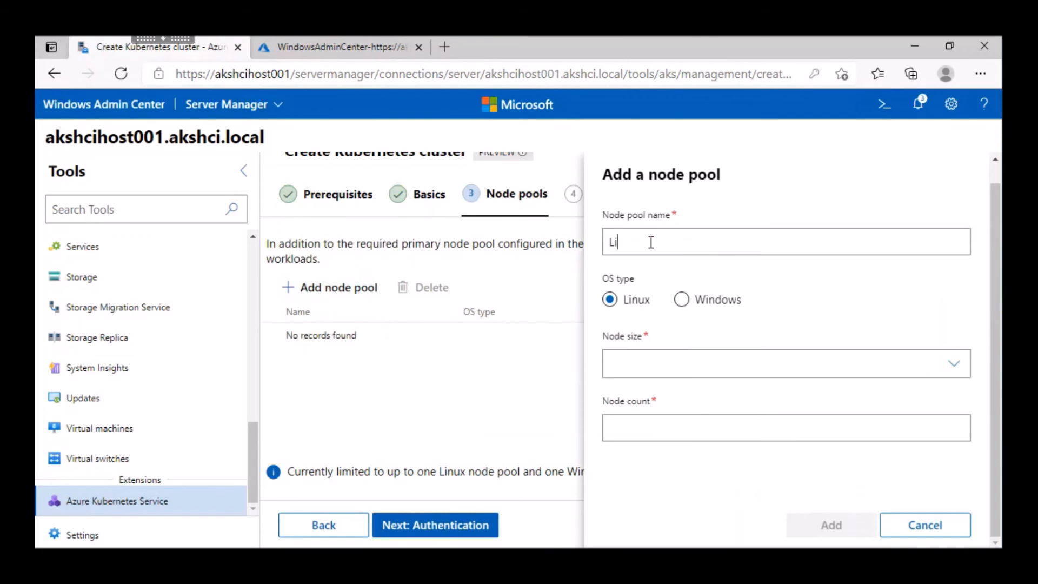
pyautogui.write('nuxPool1')
pyautogui.click(919, 364)
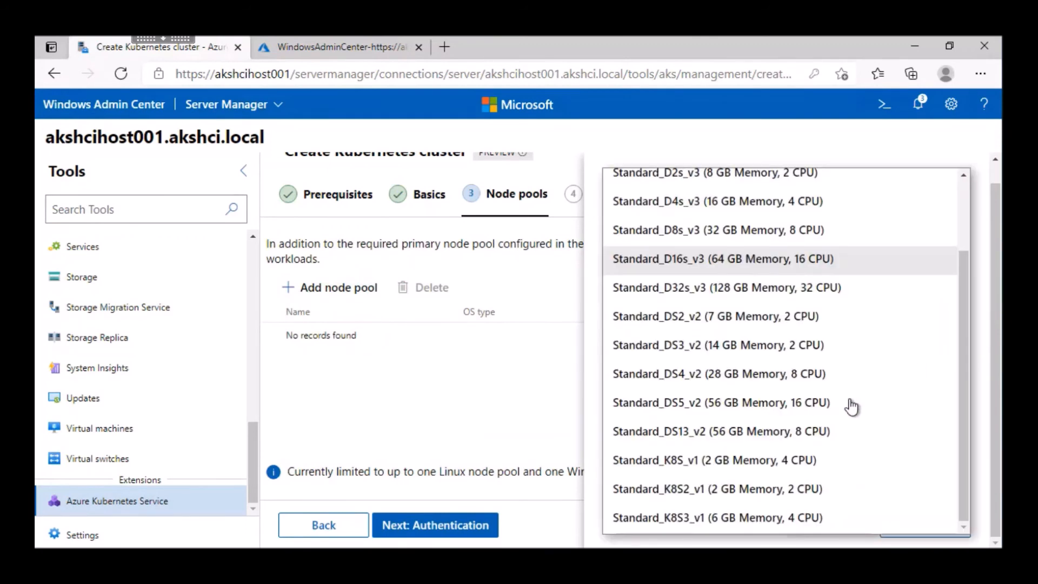
pyautogui.click(685, 520)
pyautogui.click(664, 432)
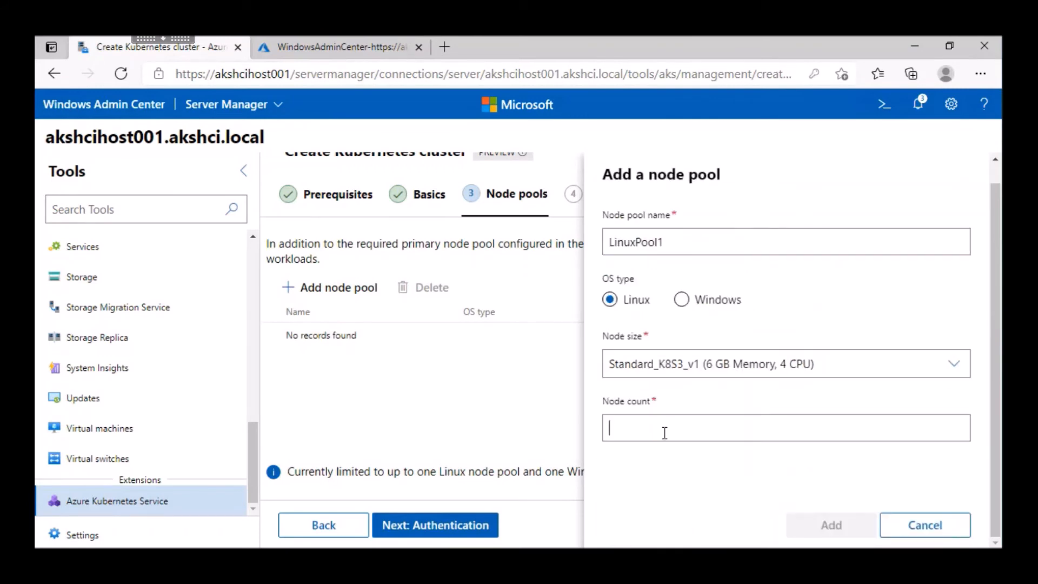
pyautogui.write('1')
pyautogui.click(806, 523)
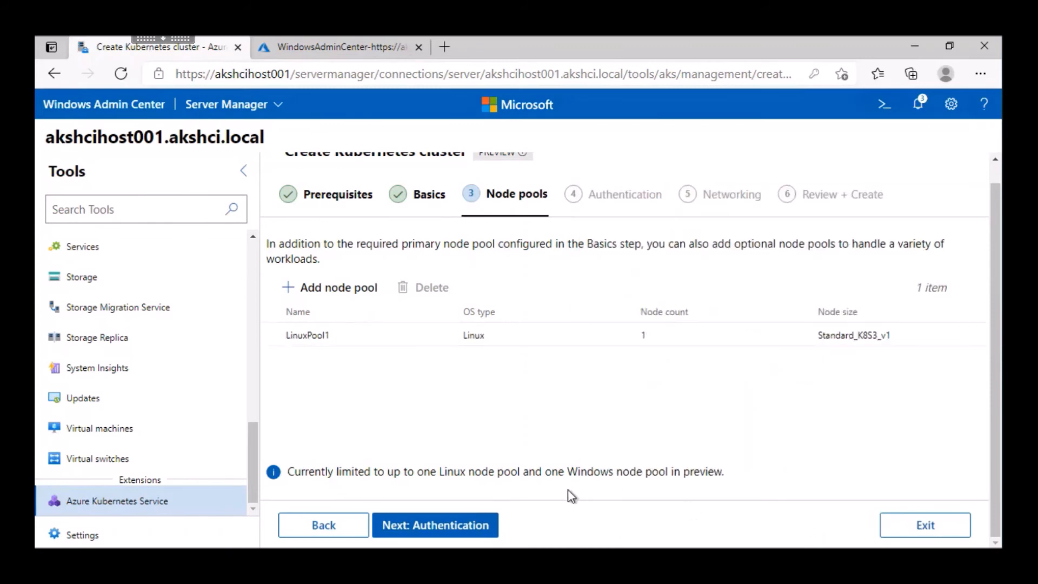
# Step: Add a Windows node pool named WindowsPool1 with node size Standard_K8S3_v1 and a node count of 1
pyautogui.click(316, 292)
pyautogui.click(676, 242)
pyautogui.write('WindowsPool1')
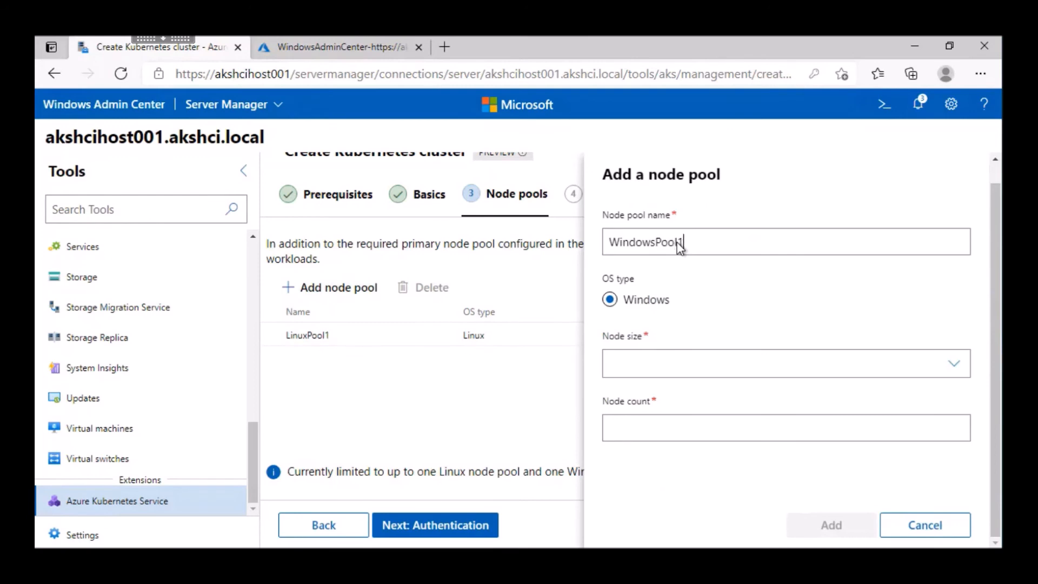
pyautogui.click(703, 363)
pyautogui.scroll(-2, 662, 514)
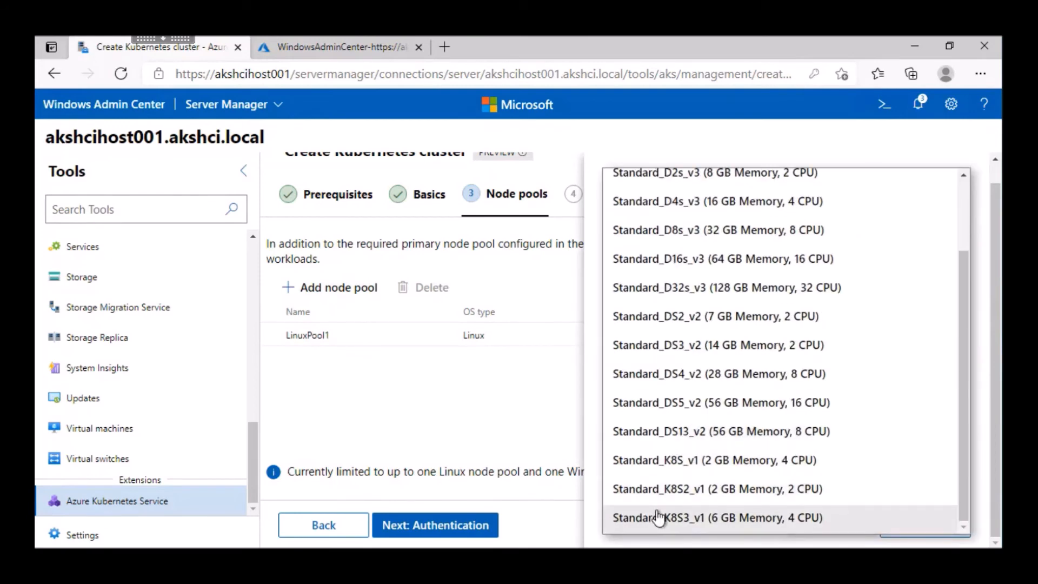
pyautogui.click(658, 517)
pyautogui.click(707, 425)
pyautogui.write('1')
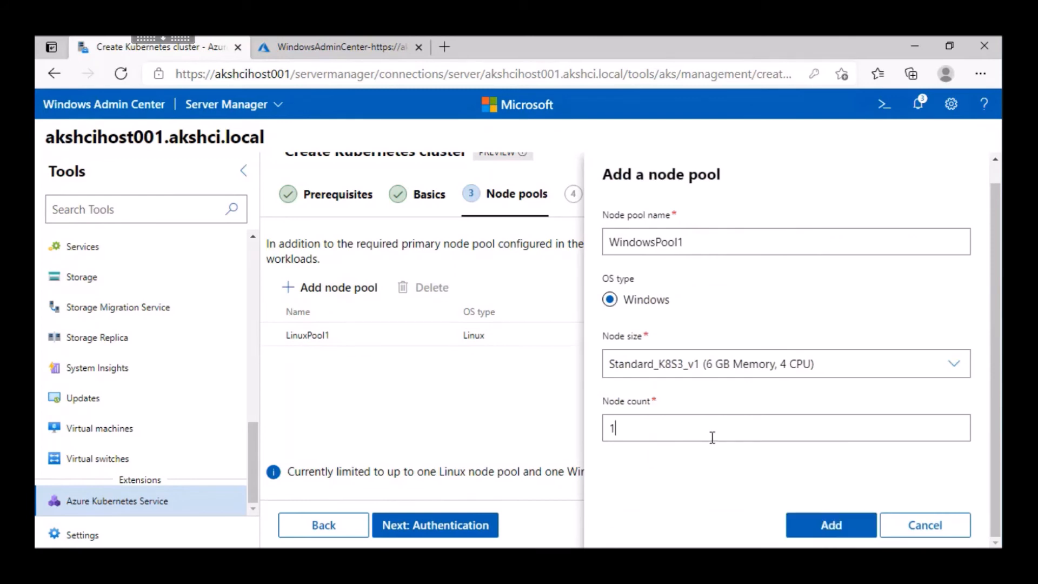
pyautogui.click(829, 524)
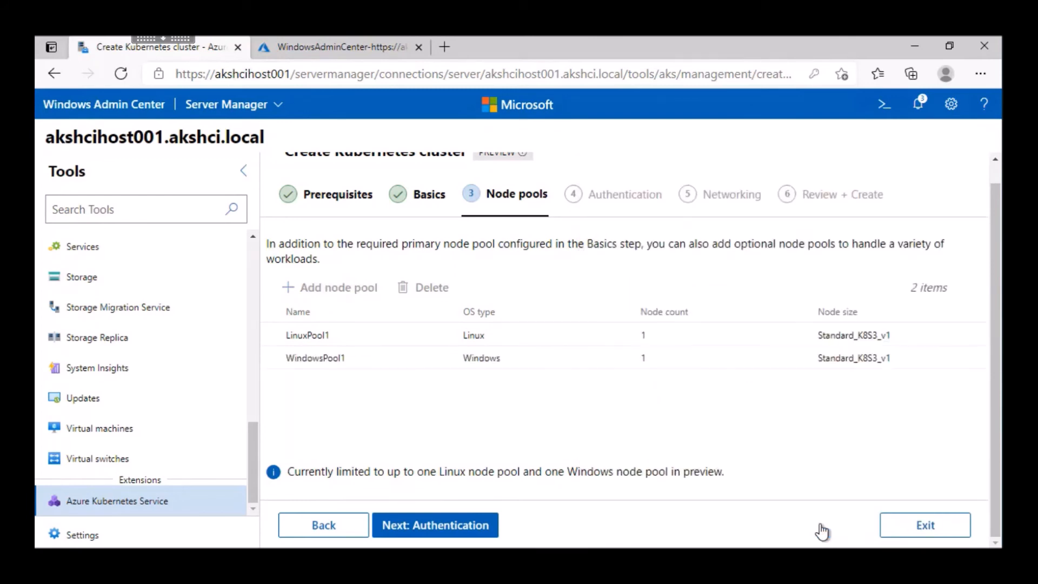
# Step: Disable Active Directory authentication for the cluster and continue to networking
pyautogui.click(442, 526)
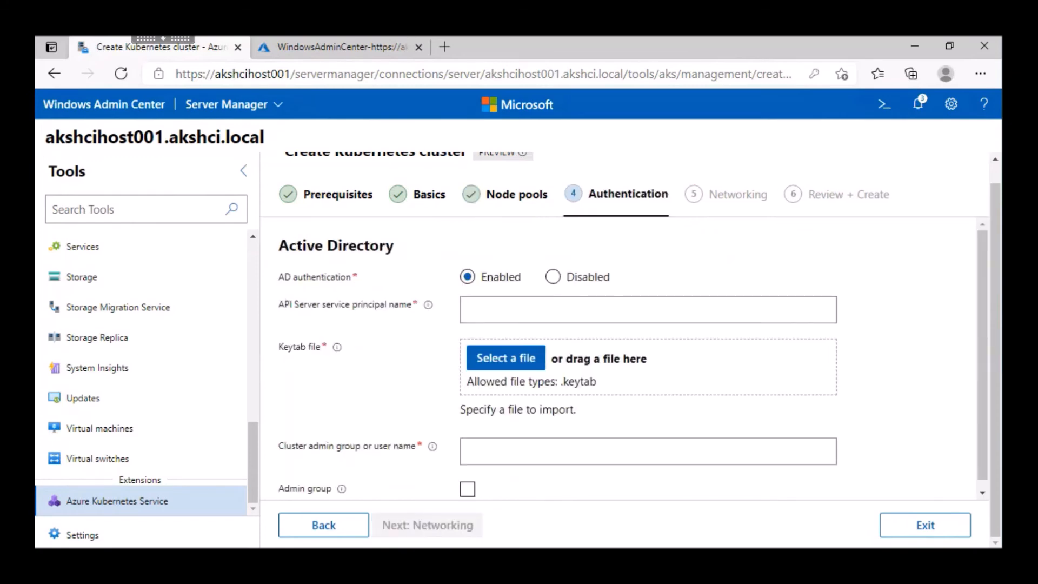
pyautogui.click(560, 282)
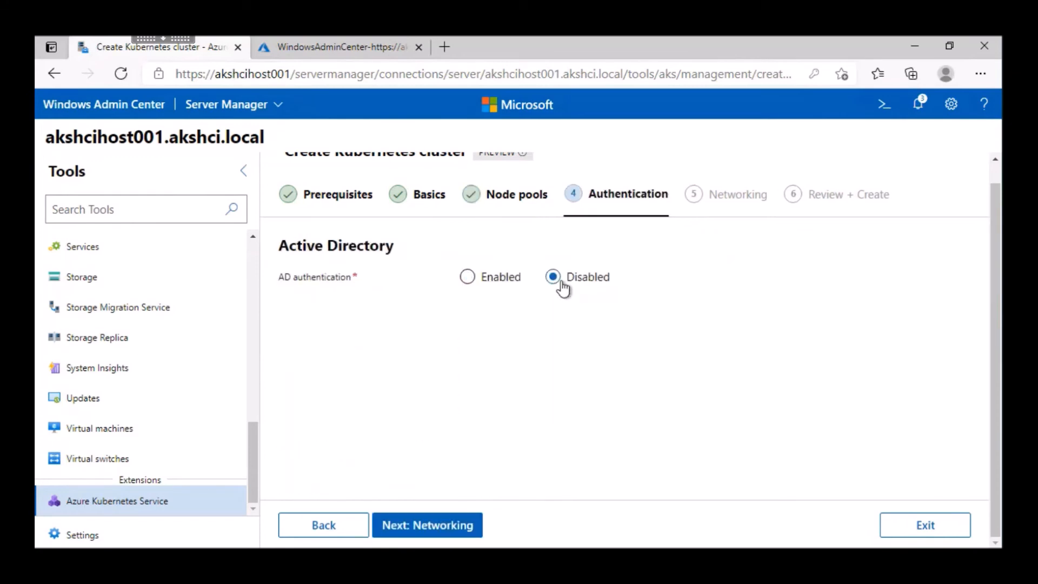
pyautogui.click(439, 525)
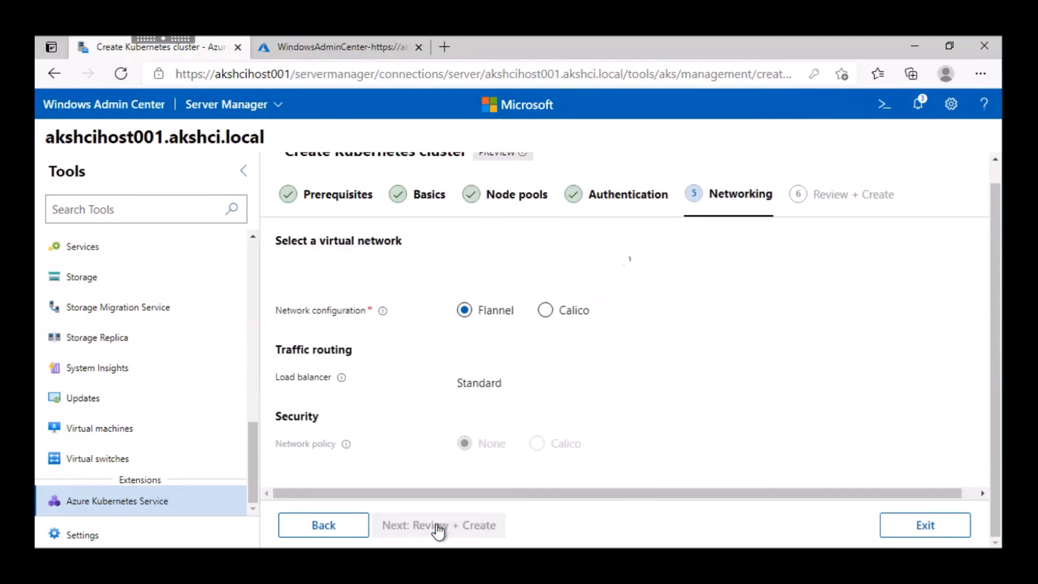
# Step: Accept the aks-default-network with Flannel configuration, create the Kubernetes cluster, and finish the wizard once creation completes
pyautogui.scroll(-1, 665, 398)
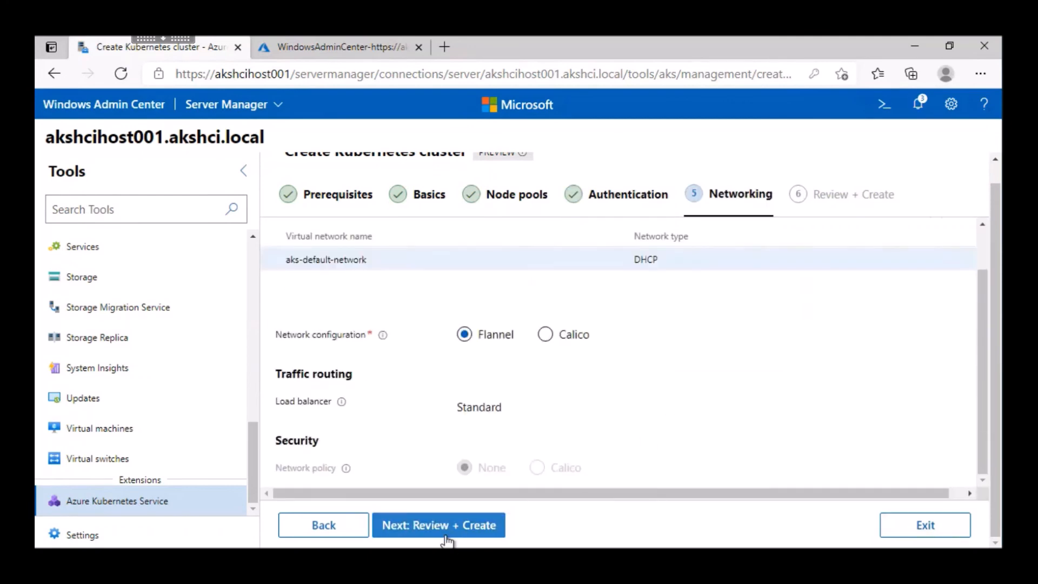
pyautogui.click(422, 529)
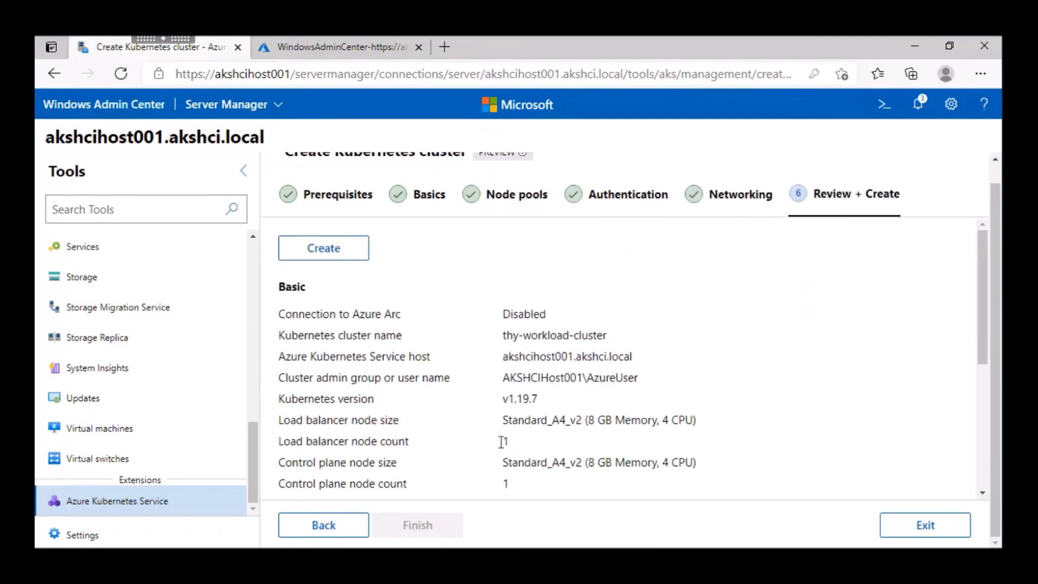
pyautogui.click(327, 251)
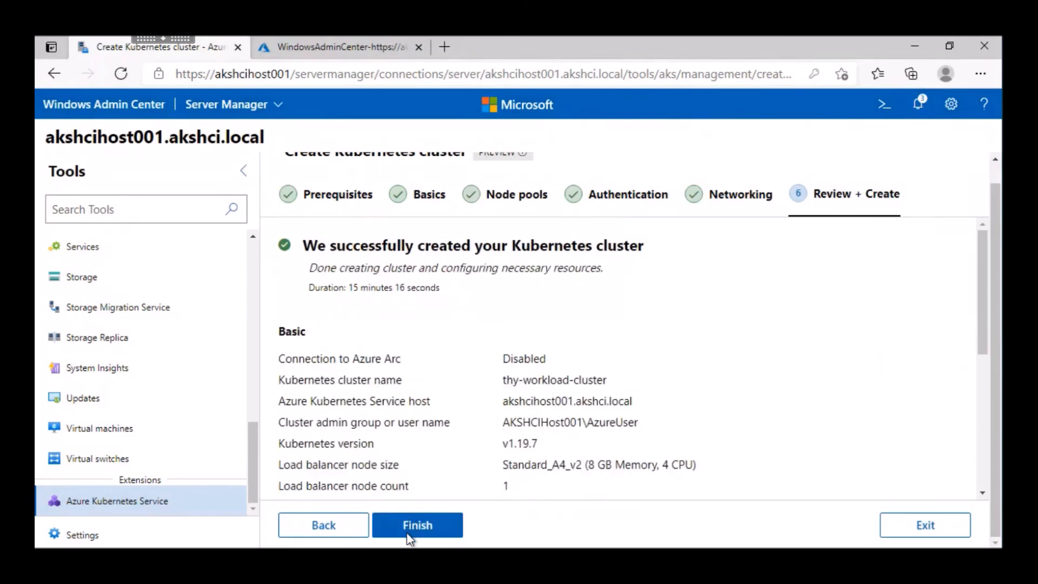
pyautogui.click(410, 525)
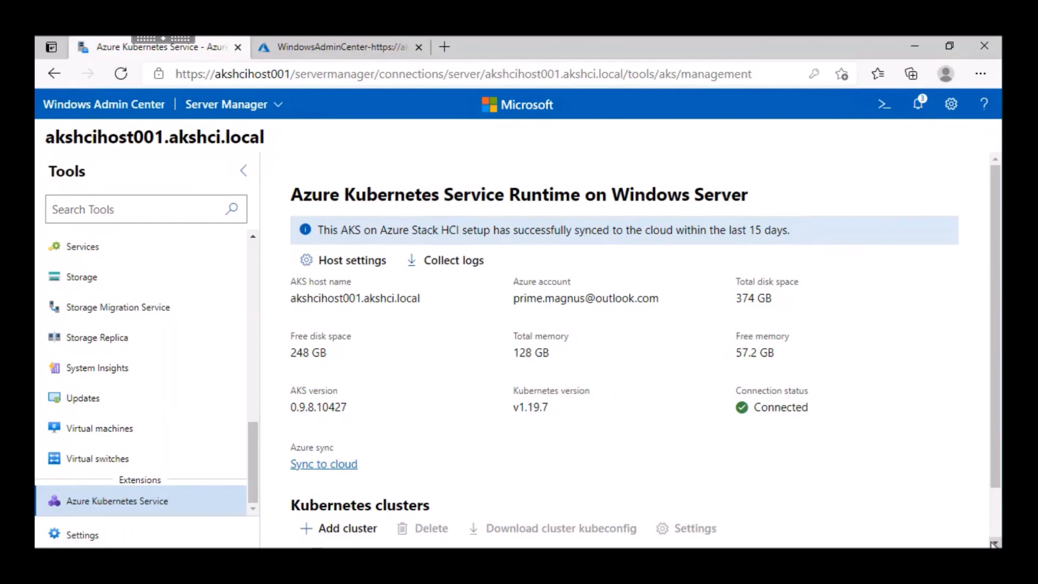
# Step: Select my-workload-cluster in the list of Kubernetes clusters
pyautogui.scroll(-2, 994, 544)
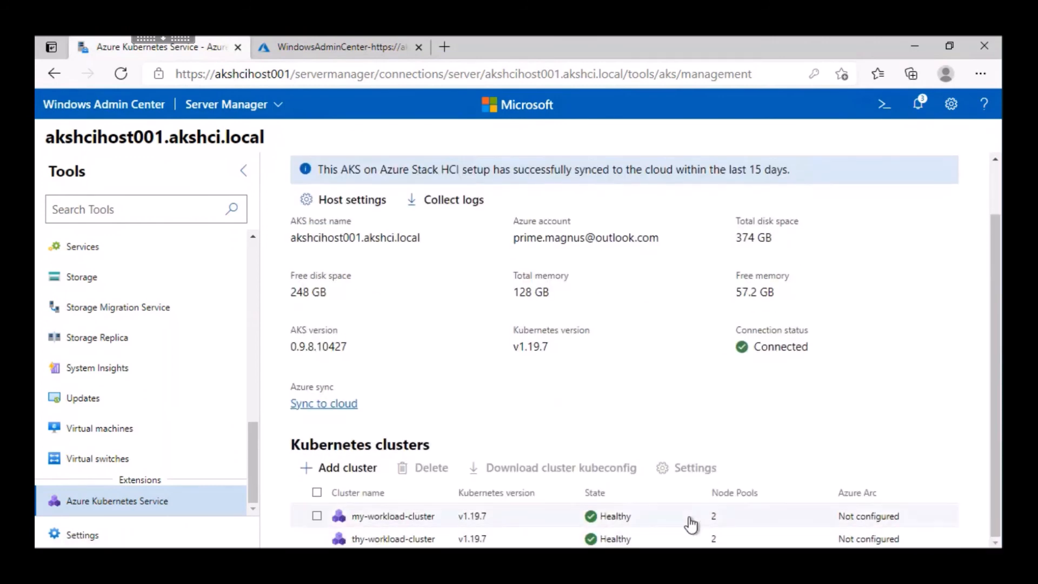
pyautogui.click(539, 520)
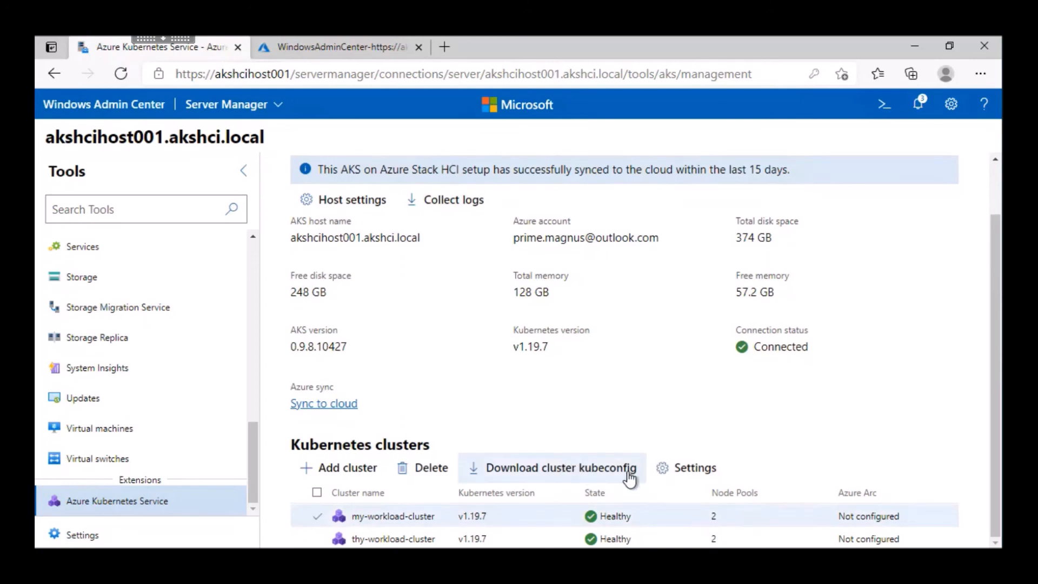